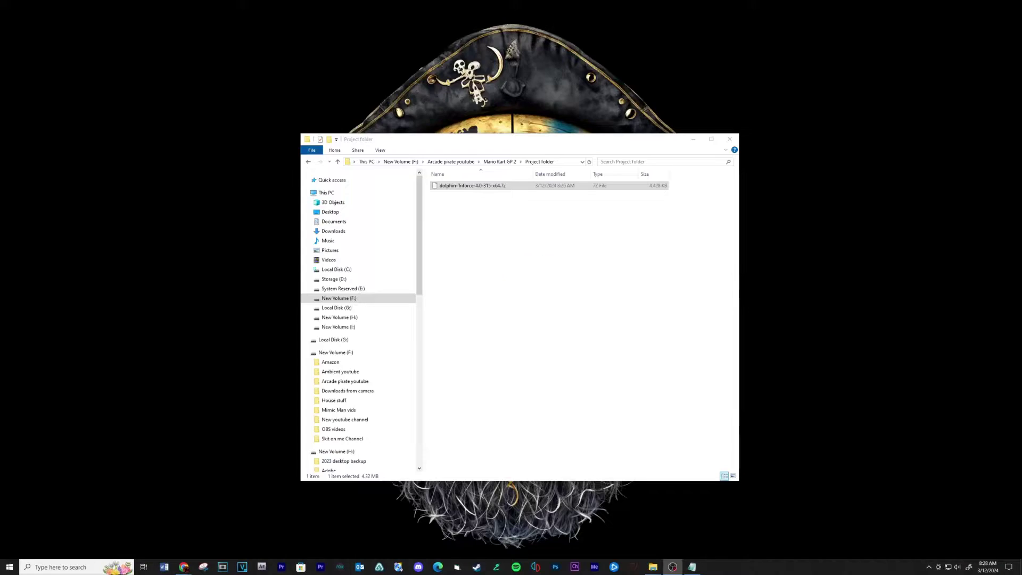
# - Extract dolphin-Triforce-4.0-315-x64.7z into the current folder with 7-Zip and launch DolphinWX.exe from the extracted Dolphin-x64 folder
pyautogui.click(466, 189)
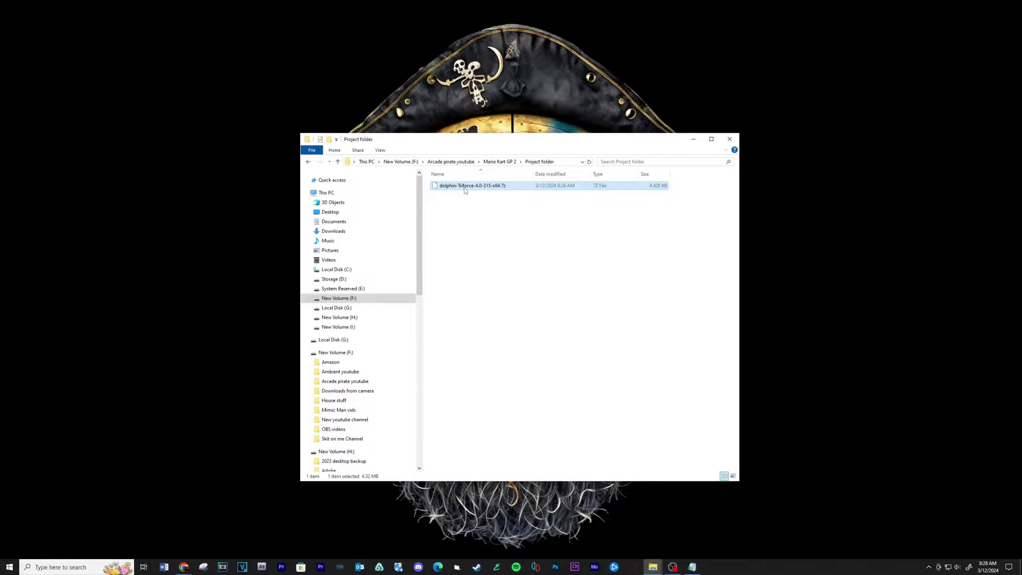
pyautogui.rightClick(465, 190)
pyautogui.moveTo(436, 212)
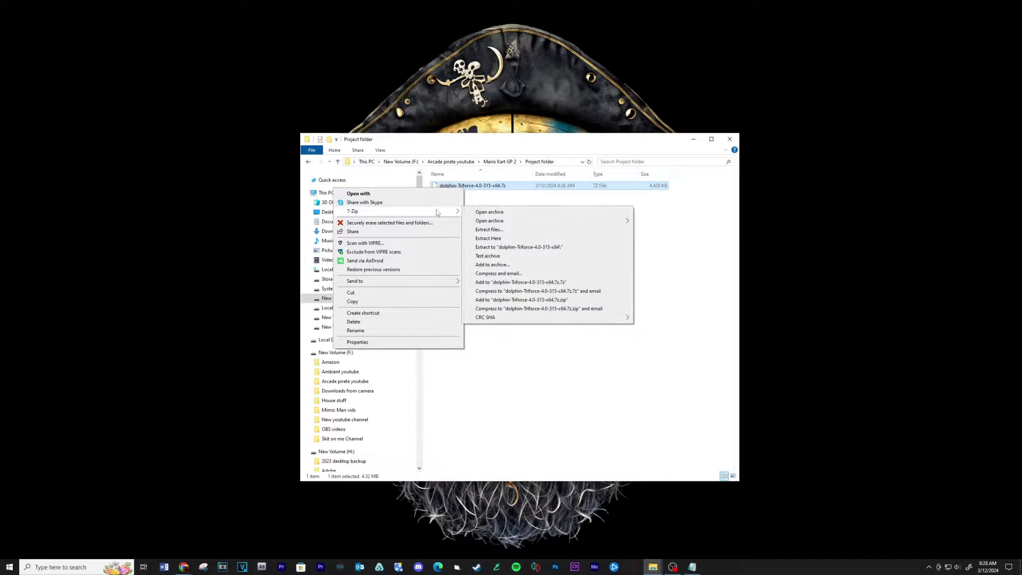
pyautogui.click(488, 238)
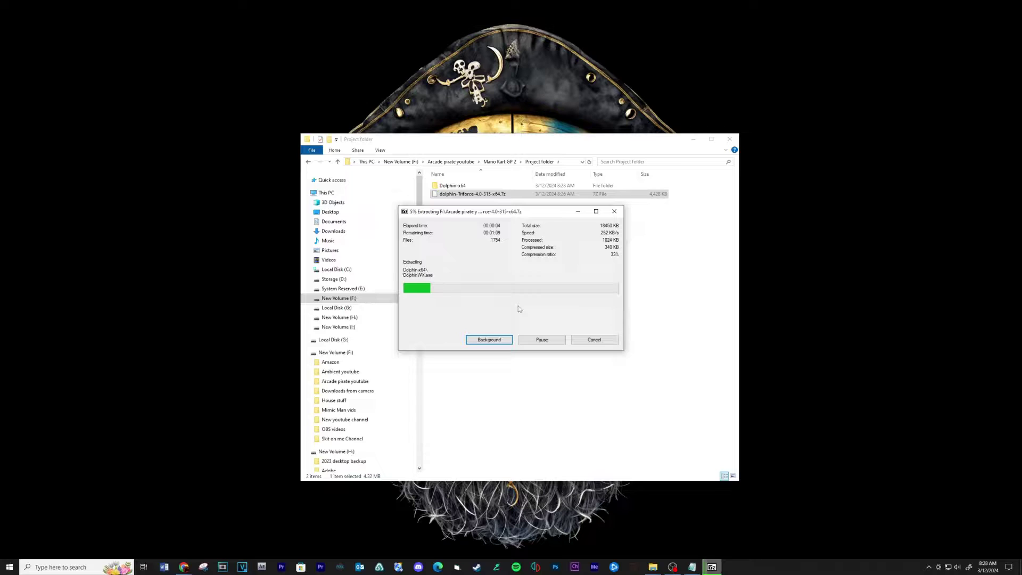
pyautogui.doubleClick(452, 186)
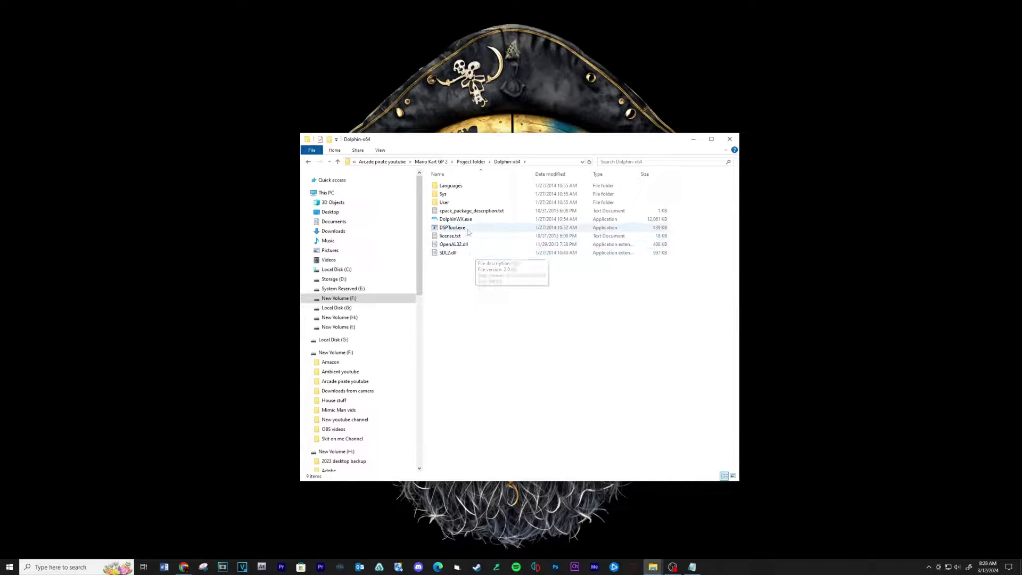
pyautogui.doubleClick(468, 222)
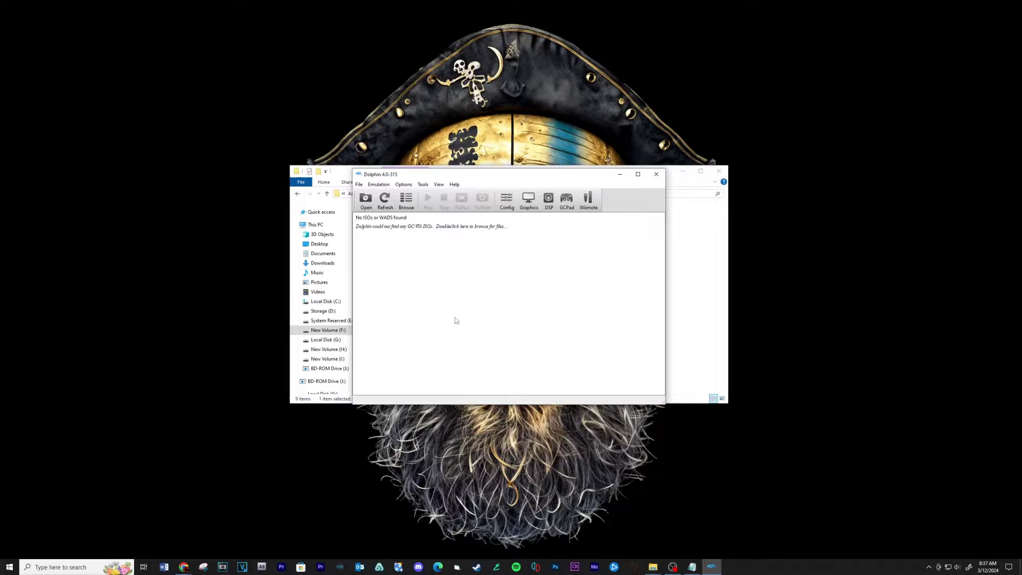
# - Check the GameCube device settings for the memory slots, SP1 and controller ports in the emulator configuration
pyautogui.click(509, 203)
pyautogui.click(520, 214)
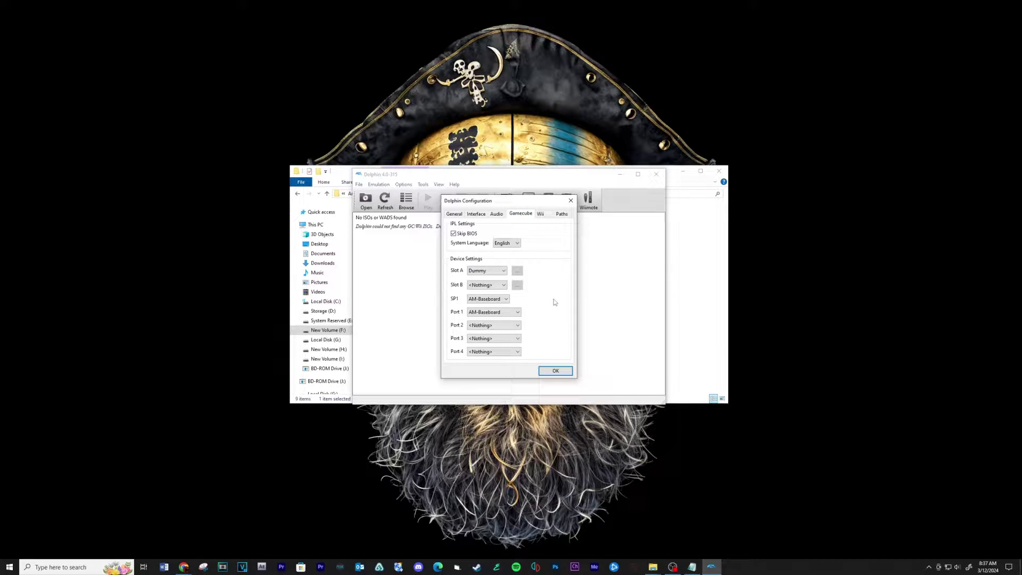
pyautogui.click(555, 371)
# - Add the Rom folder inside Arcade pirate youtube > Mario Kart GP 2 > Project folder as a game directory
pyautogui.click(382, 227)
pyautogui.doubleClick(382, 227)
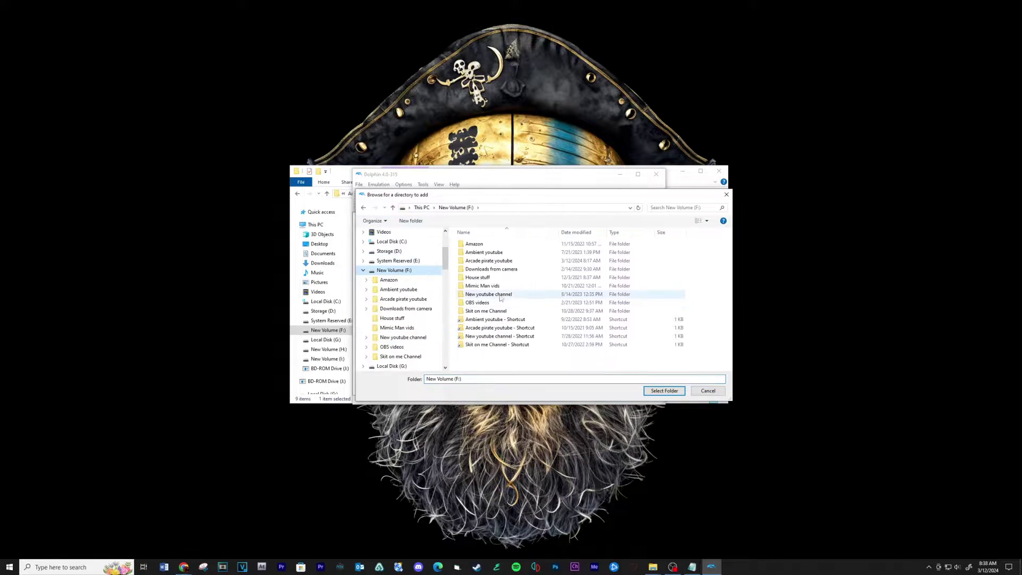
pyautogui.doubleClick(495, 261)
pyautogui.doubleClick(482, 277)
pyautogui.doubleClick(482, 261)
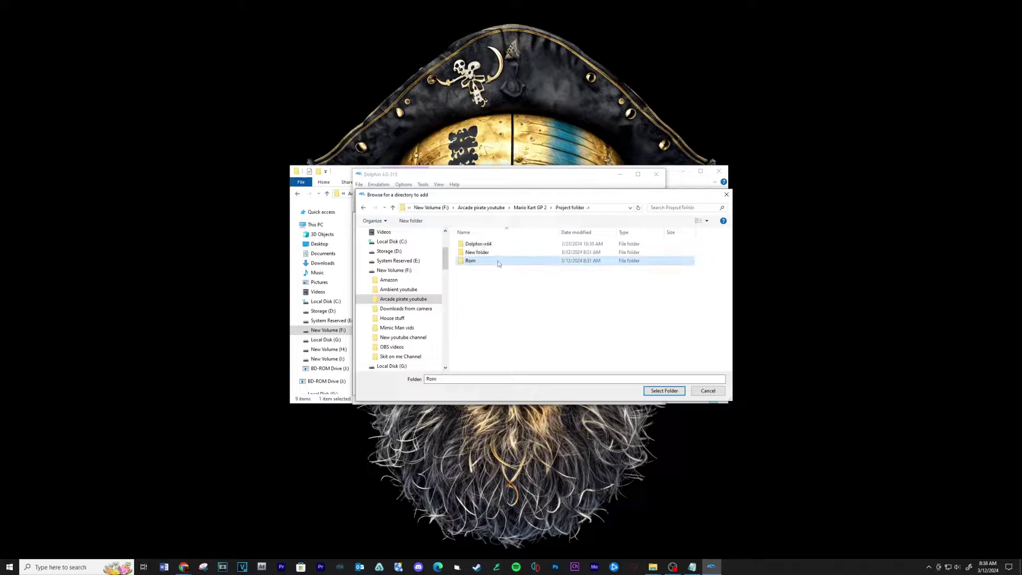
pyautogui.doubleClick(481, 261)
pyautogui.click(664, 390)
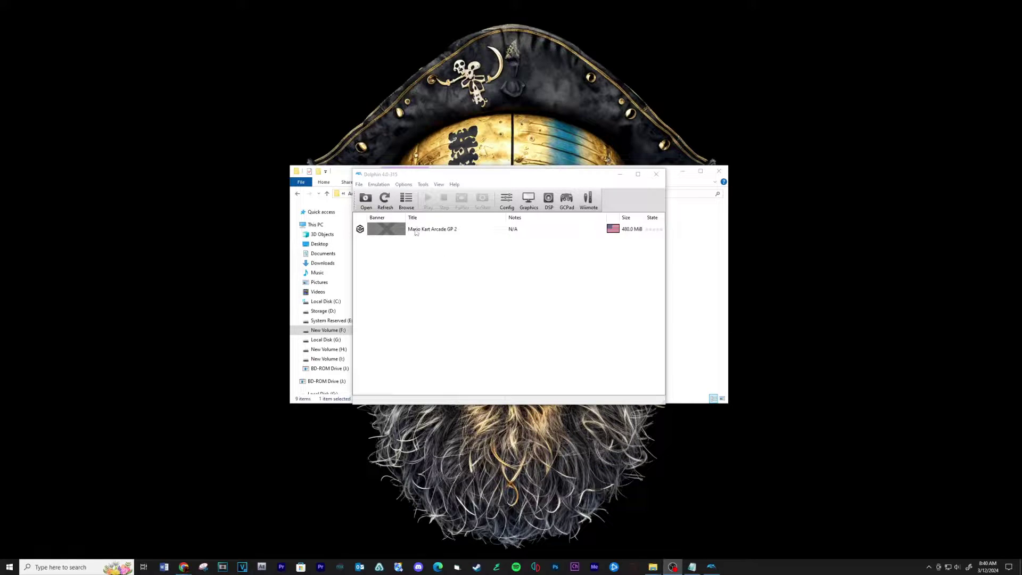
# - Paste the copied patch configuration into Mario Kart Arcade GP 2's config file GGPE02.ini, save it, and check the game's patch list
pyautogui.rightClick(416, 232)
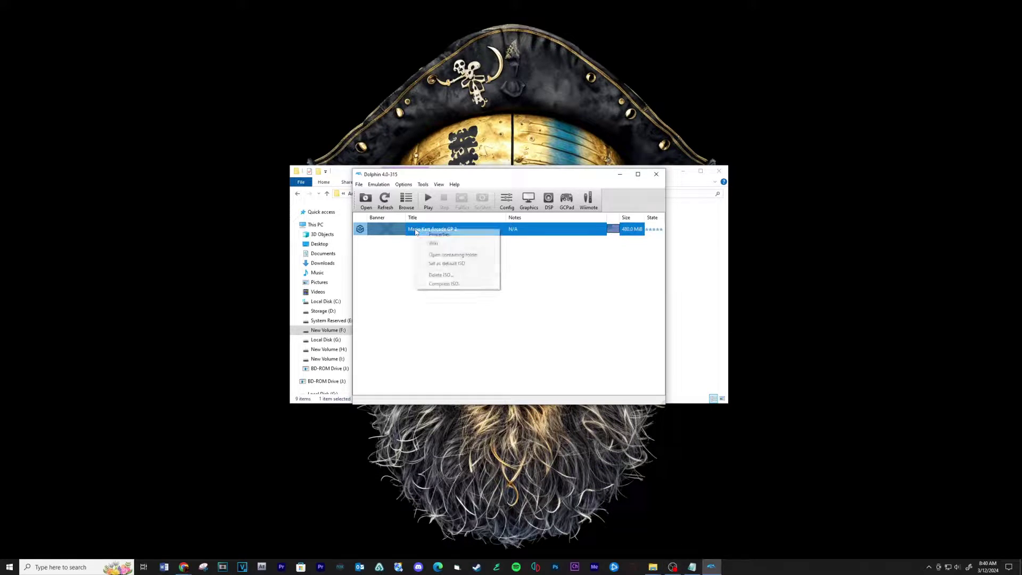
pyautogui.click(420, 236)
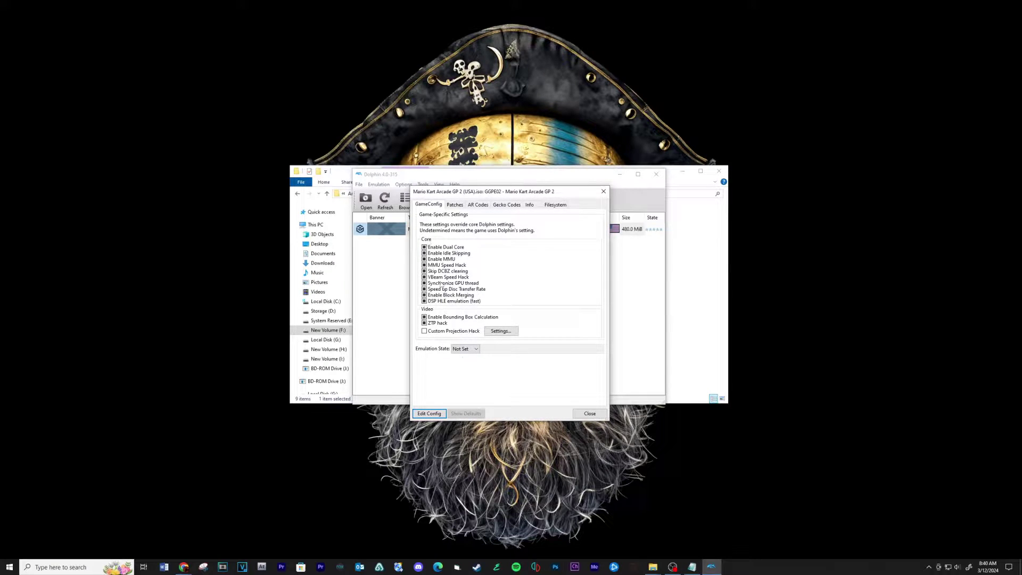
pyautogui.click(429, 413)
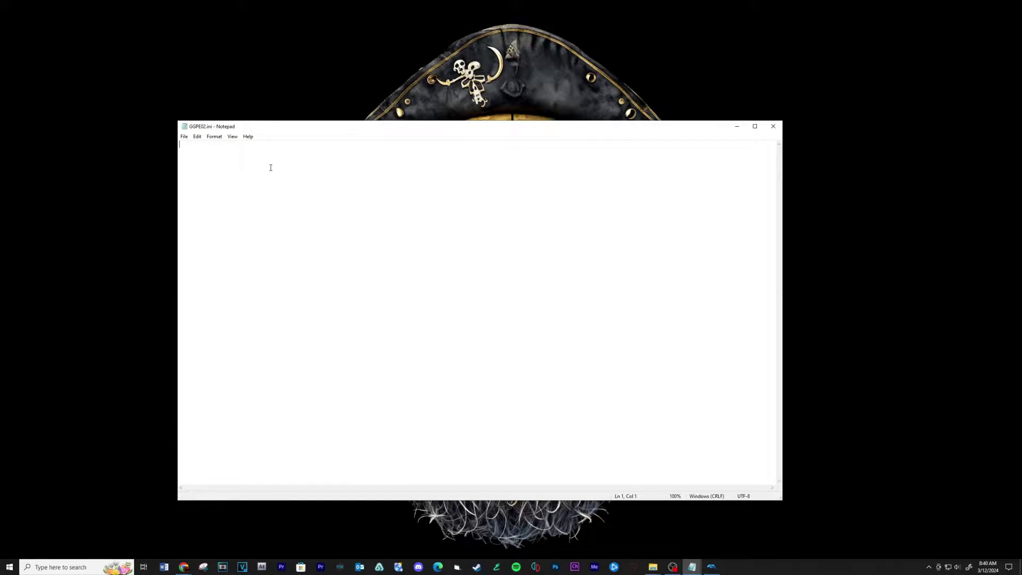
pyautogui.hotkey('ctrl', 'v')
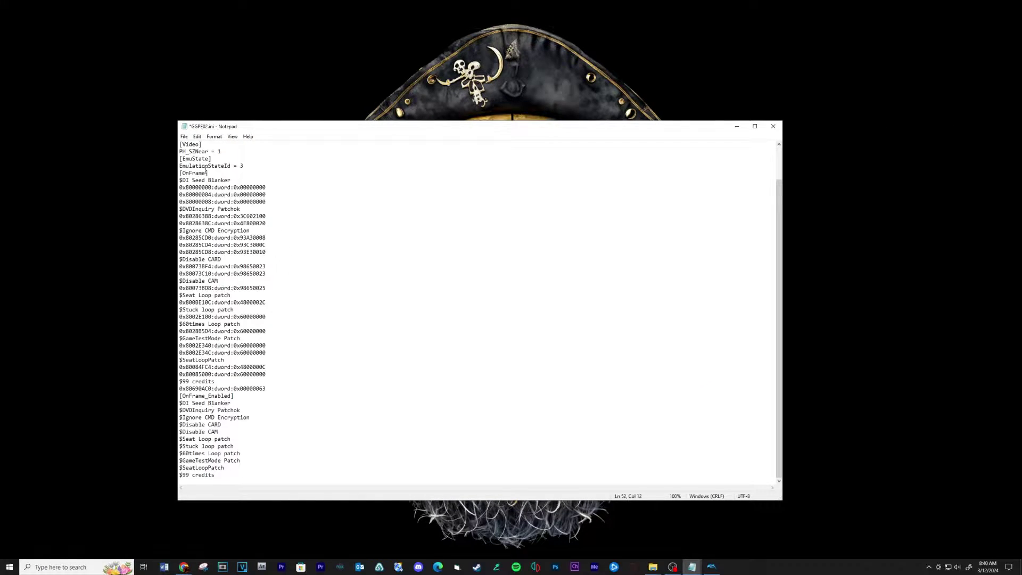
pyautogui.click(187, 138)
pyautogui.click(203, 172)
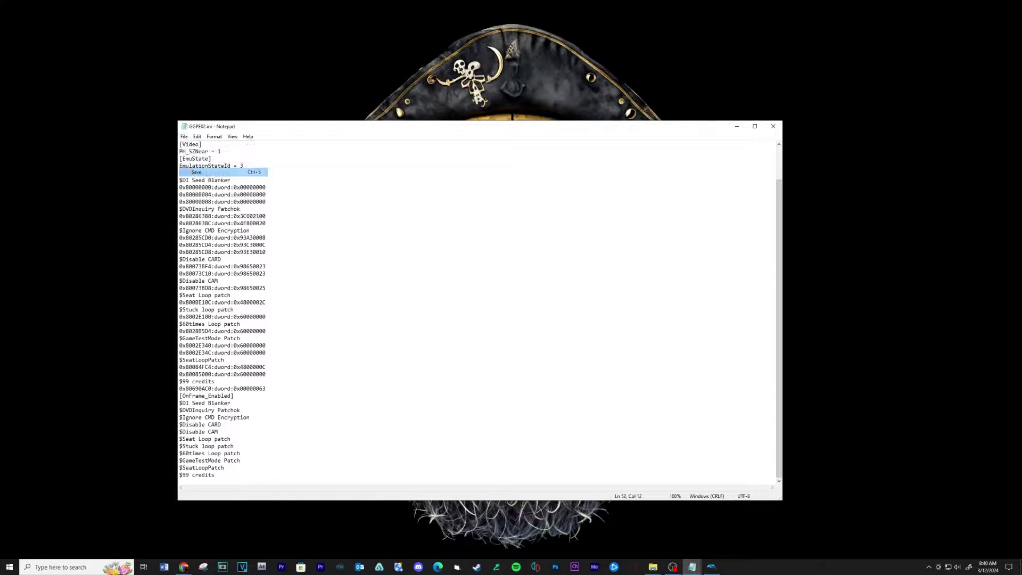
pyautogui.click(773, 126)
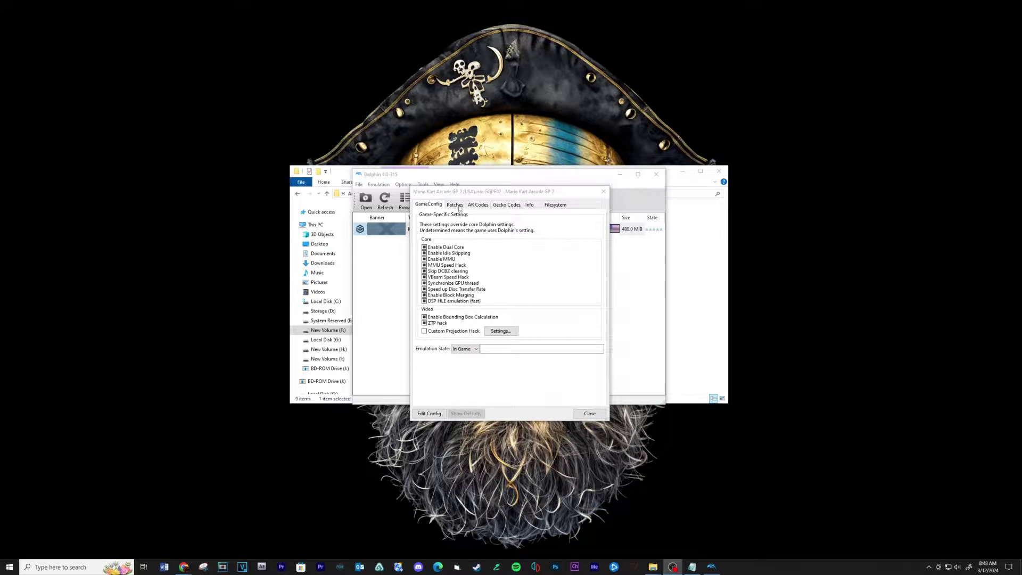
pyautogui.click(459, 207)
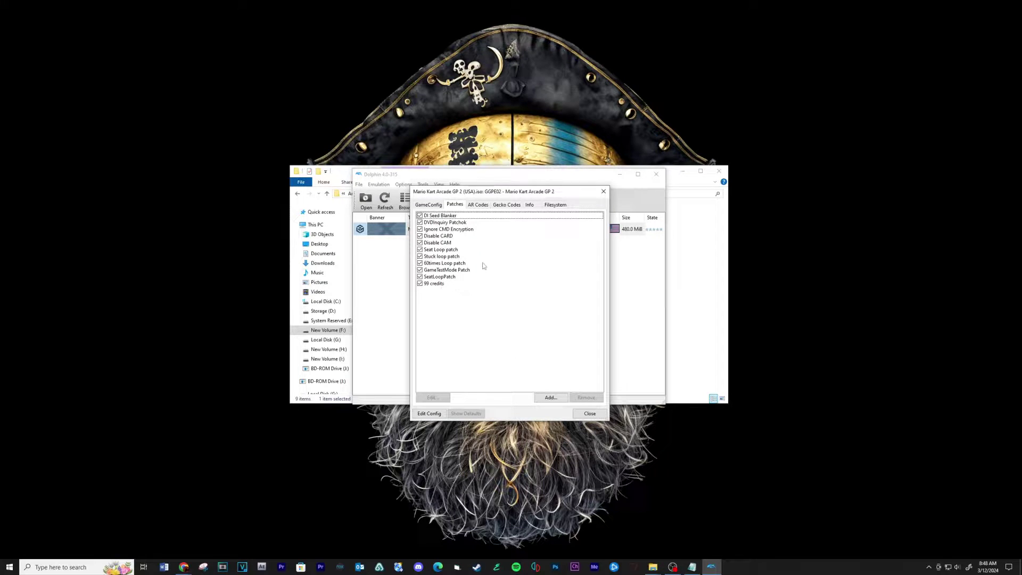
pyautogui.click(590, 414)
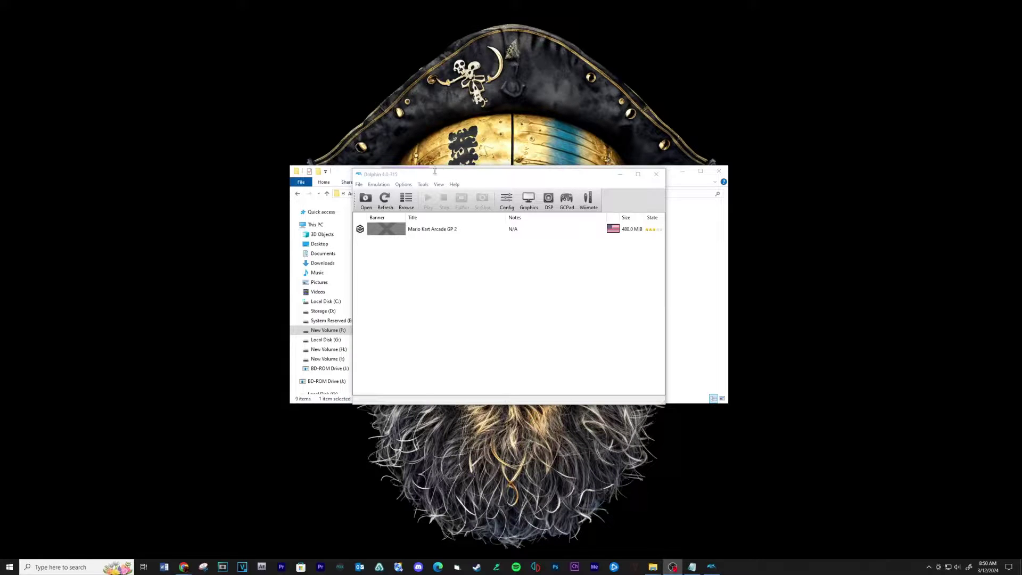
# - Set the GameCube Pad 1 device to SDL/0/Controller (Xbox One For Windows) and accept the pad configuration
pyautogui.click(567, 200)
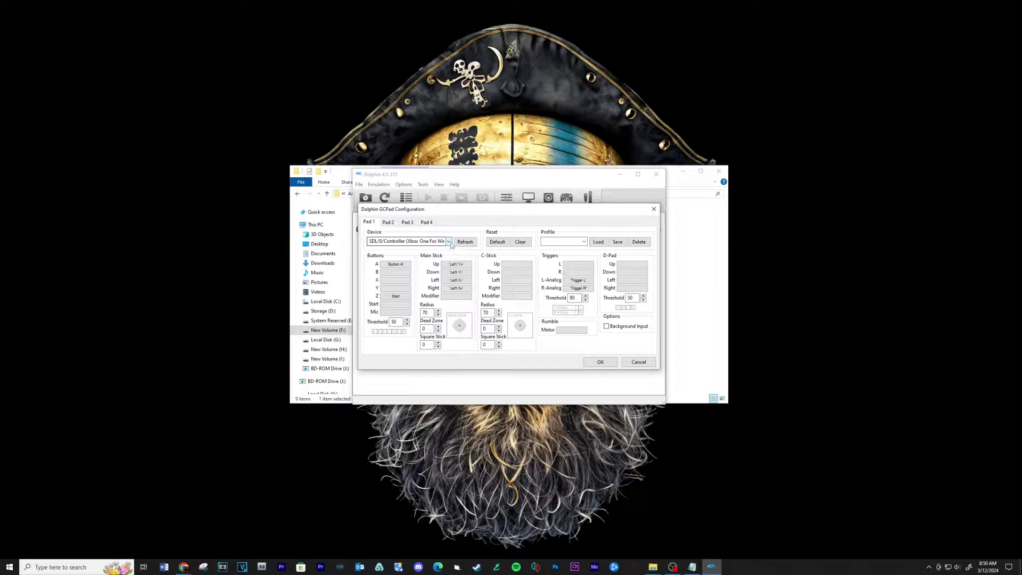
pyautogui.click(448, 242)
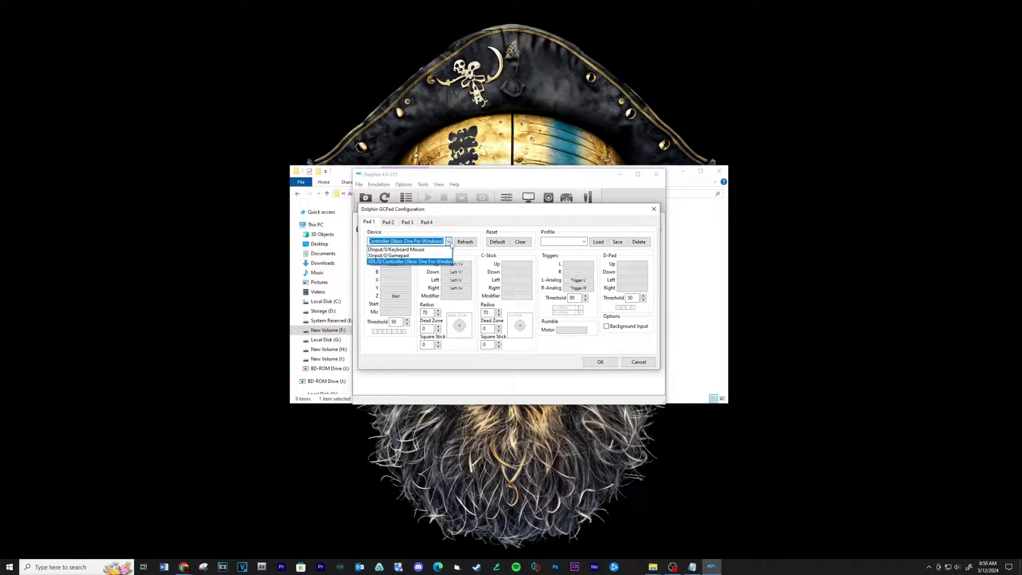
pyautogui.click(416, 263)
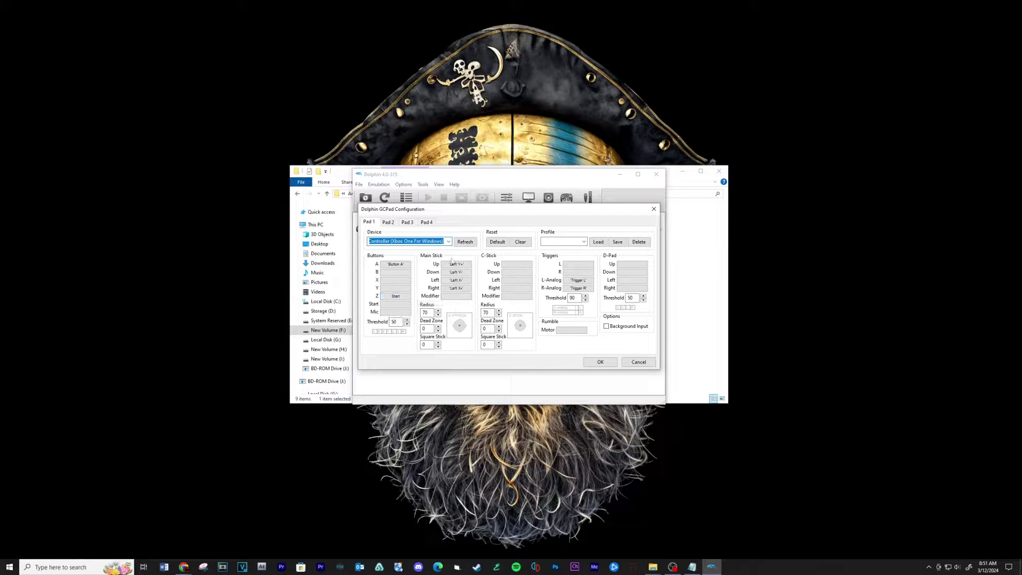
pyautogui.click(604, 363)
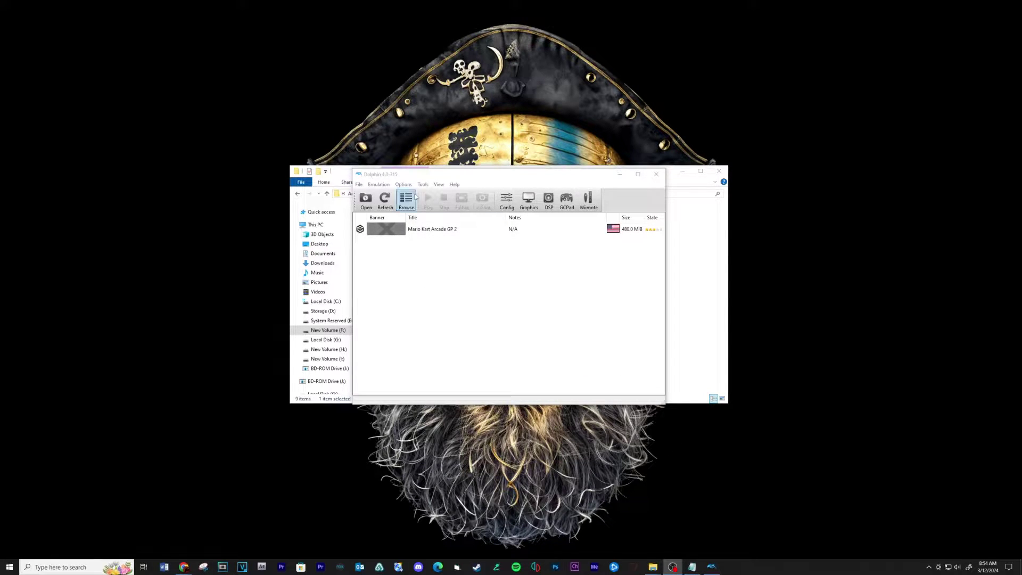
# - Review the general, enhancements, hacks and advanced graphics settings of the emulator
pyautogui.click(400, 185)
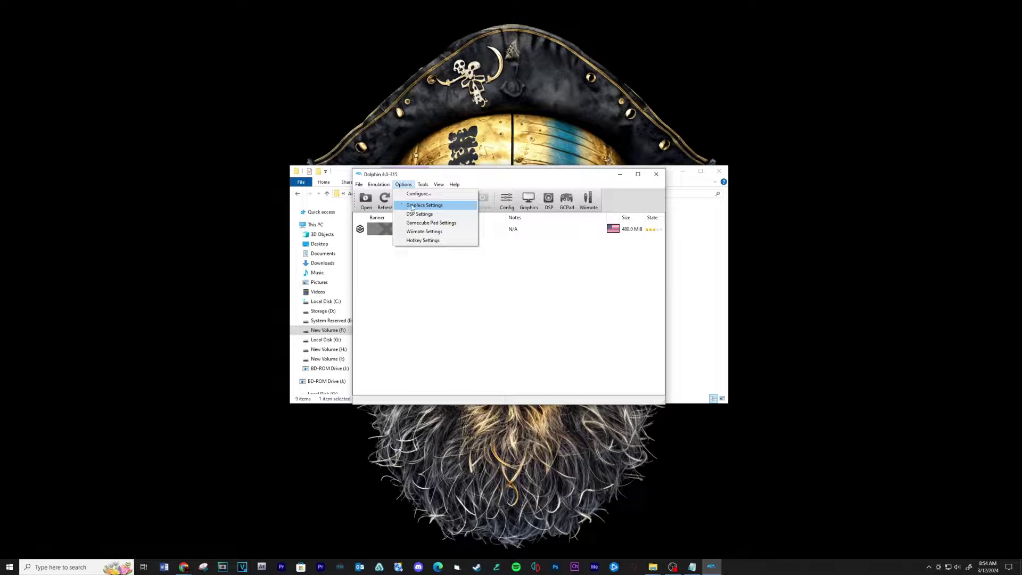
pyautogui.click(408, 206)
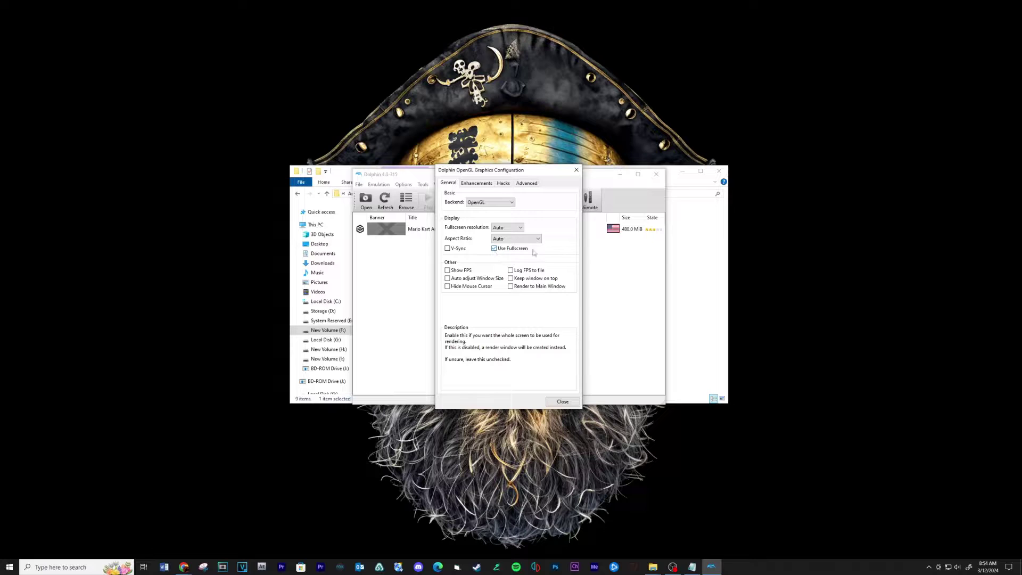
pyautogui.click(473, 184)
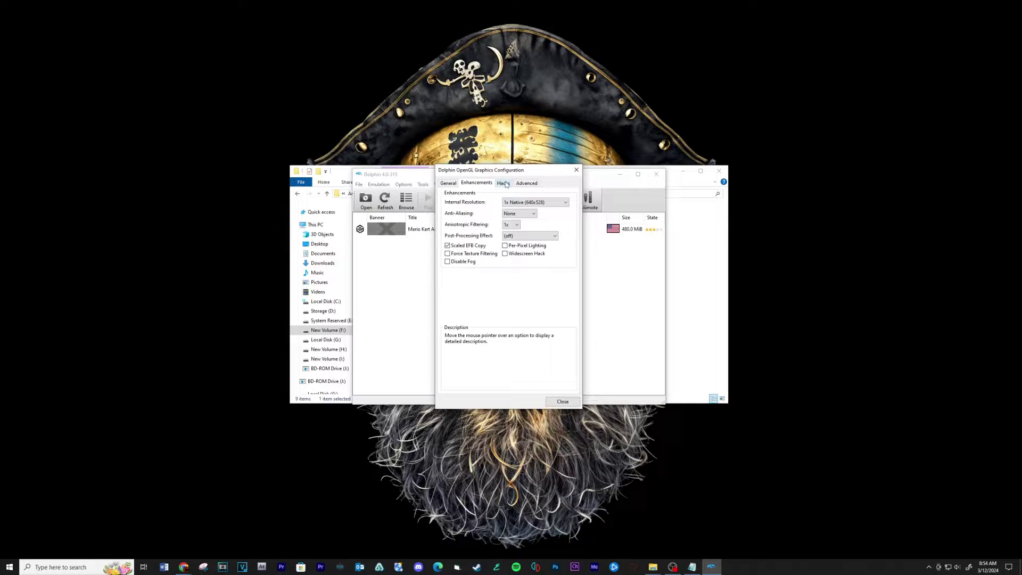
pyautogui.click(506, 183)
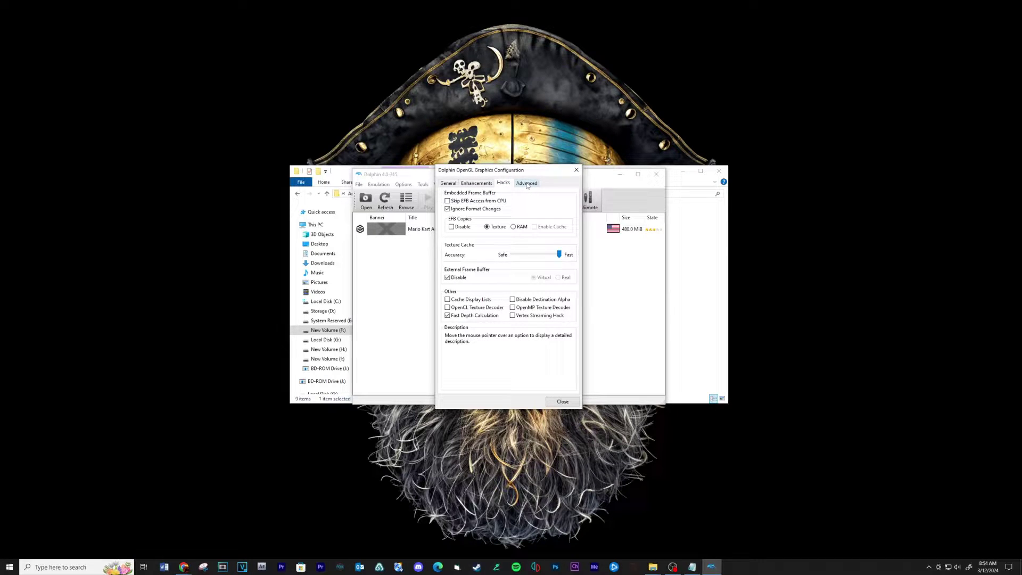
pyautogui.click(527, 183)
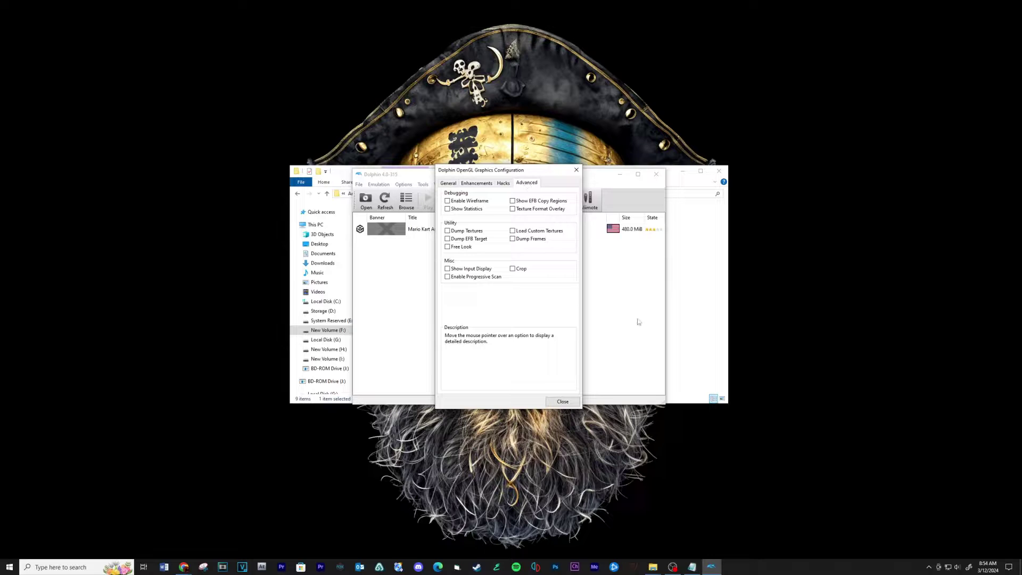
pyautogui.click(563, 401)
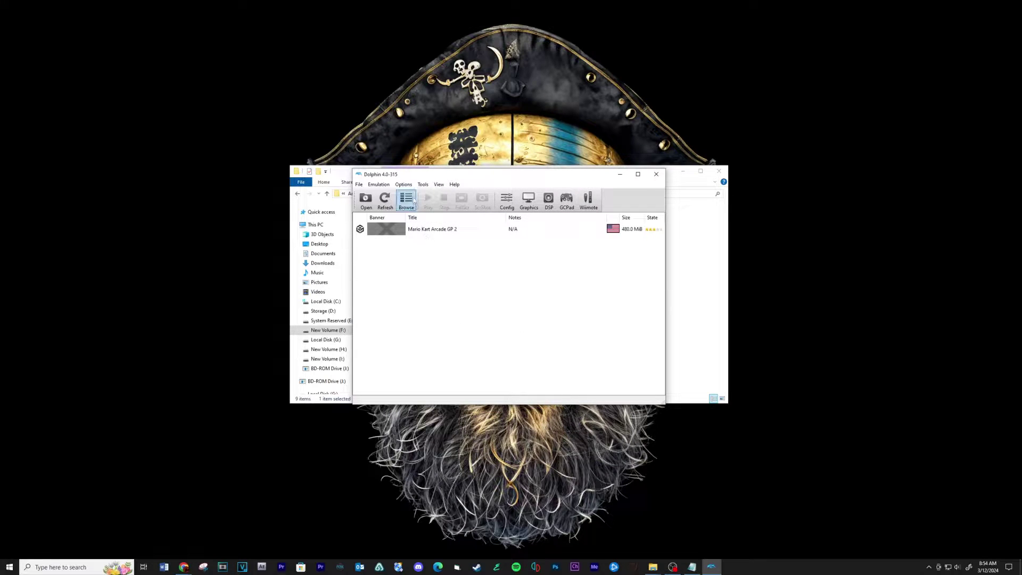
# - Review the emulator's general, interface, audio, GameCube, Wii and path configuration settings
pyautogui.click(404, 184)
pyautogui.click(409, 193)
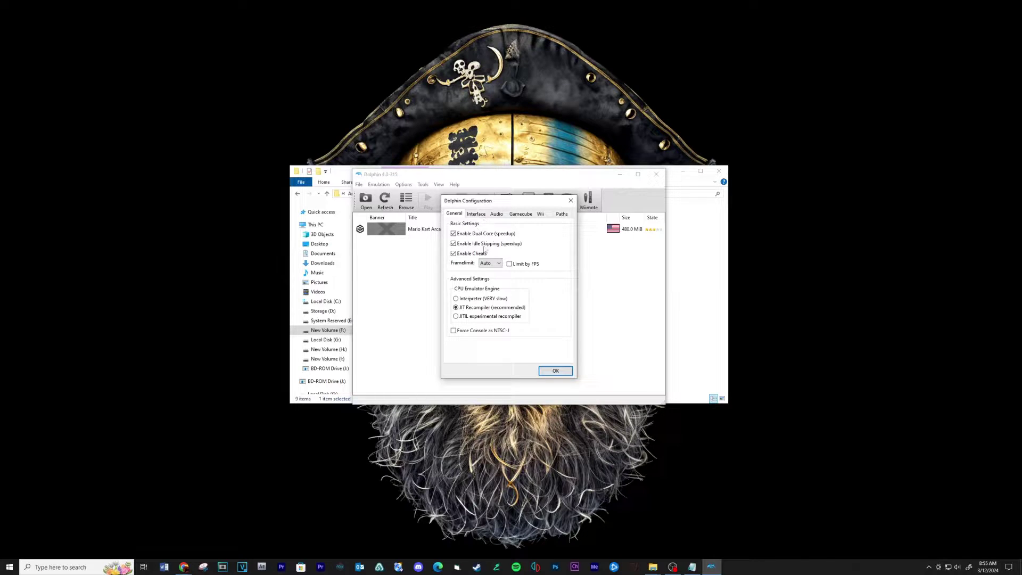
pyautogui.click(477, 216)
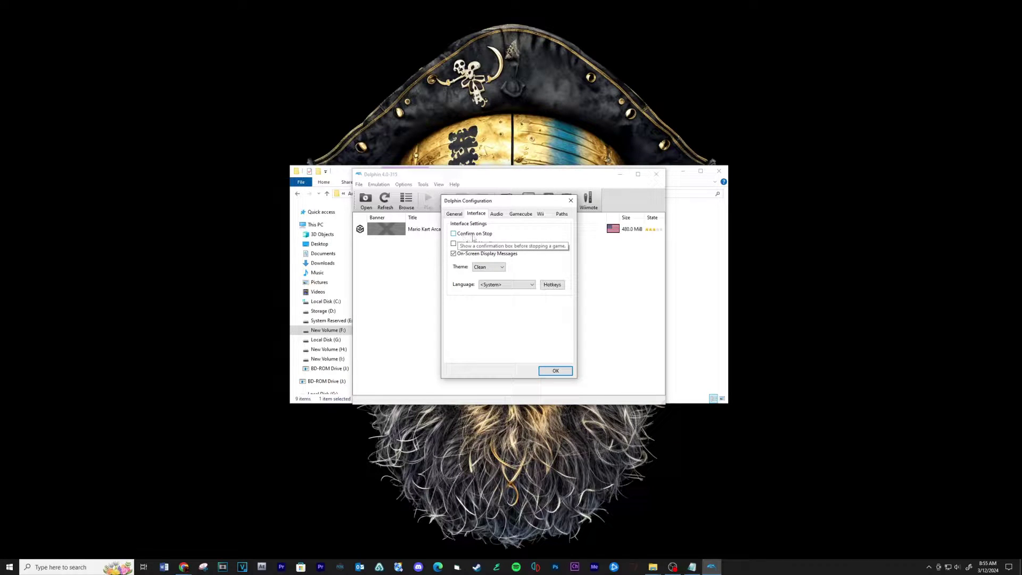
pyautogui.click(498, 215)
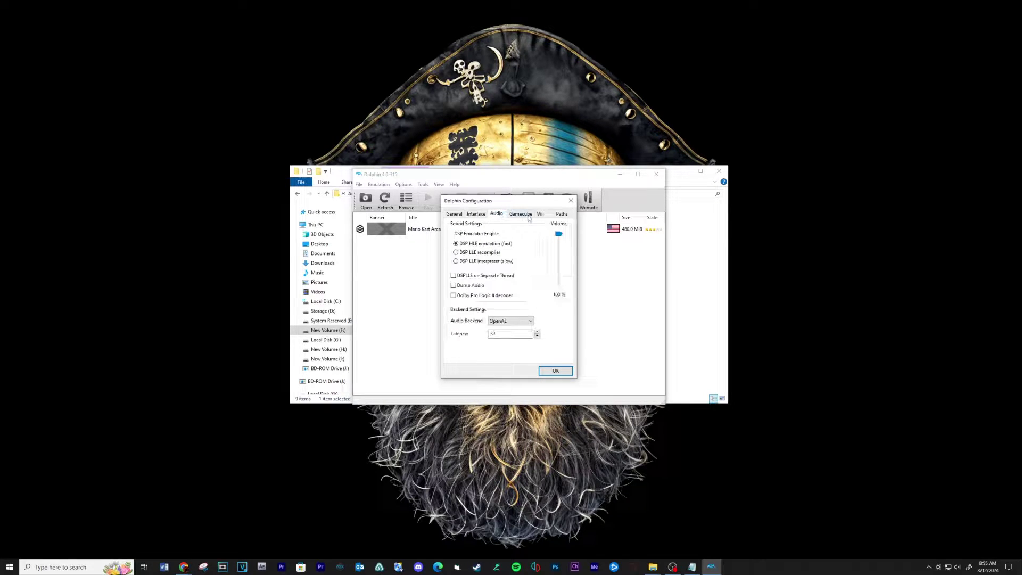
pyautogui.click(530, 216)
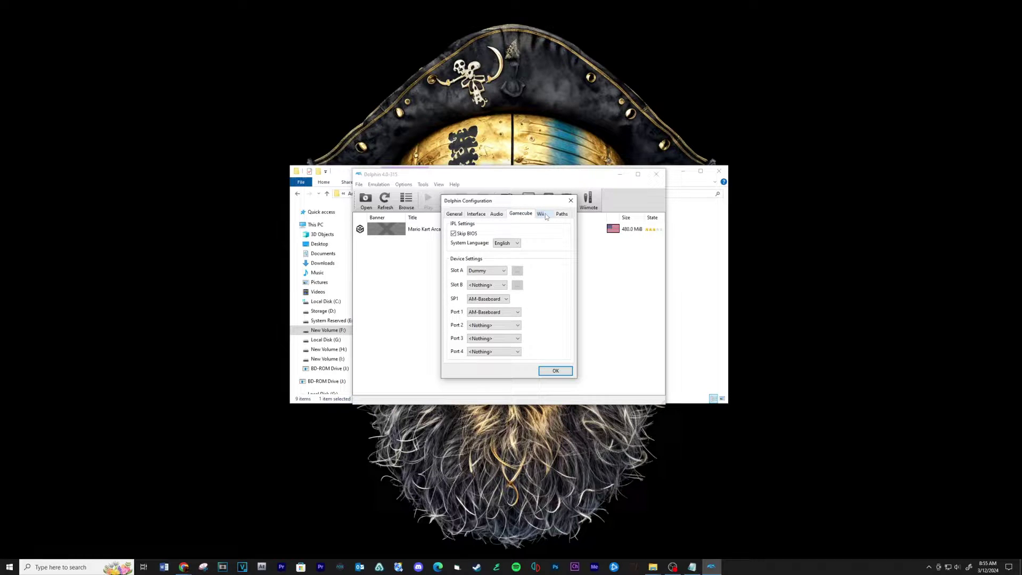
pyautogui.click(546, 215)
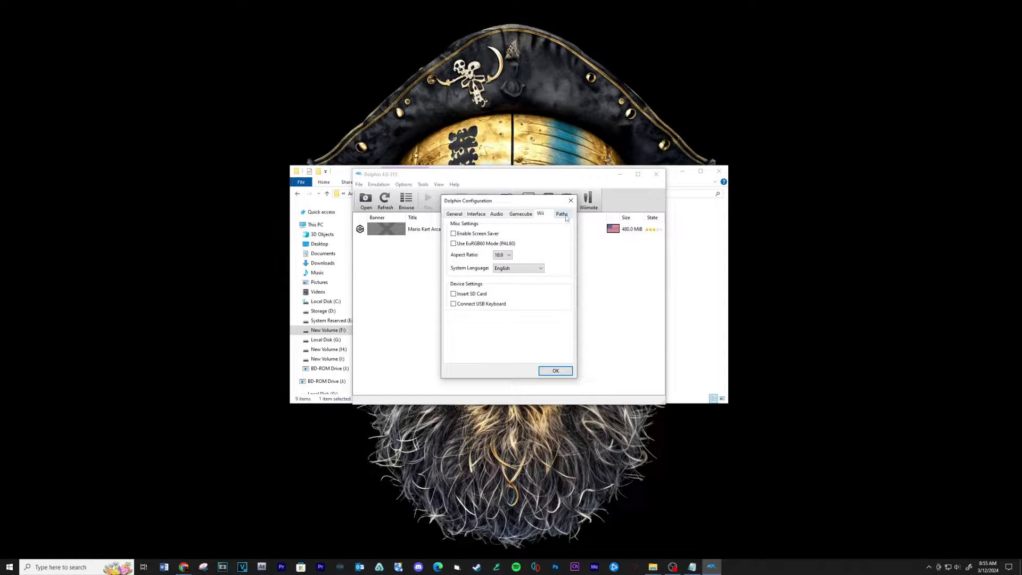
pyautogui.click(566, 215)
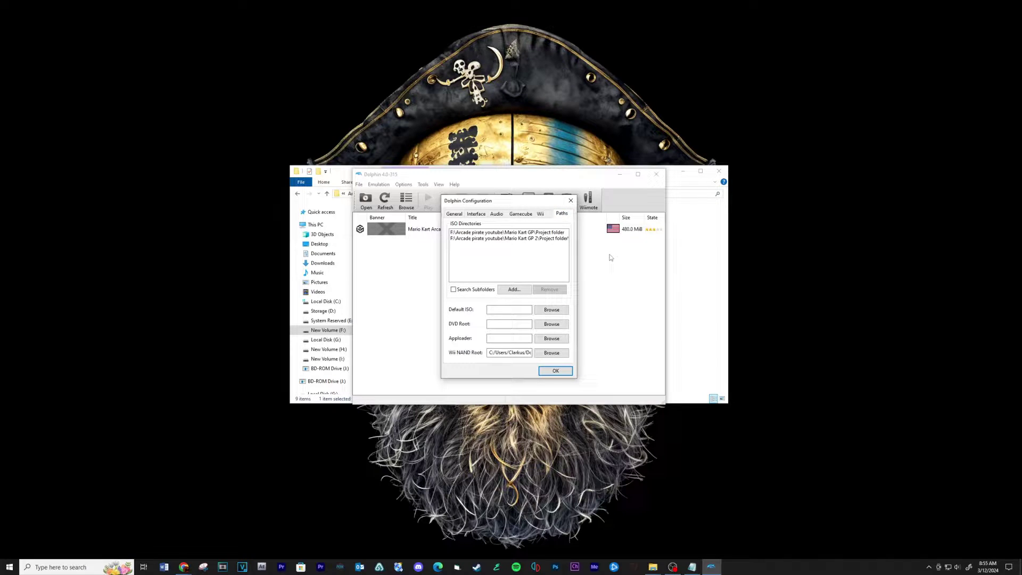
pyautogui.click(555, 370)
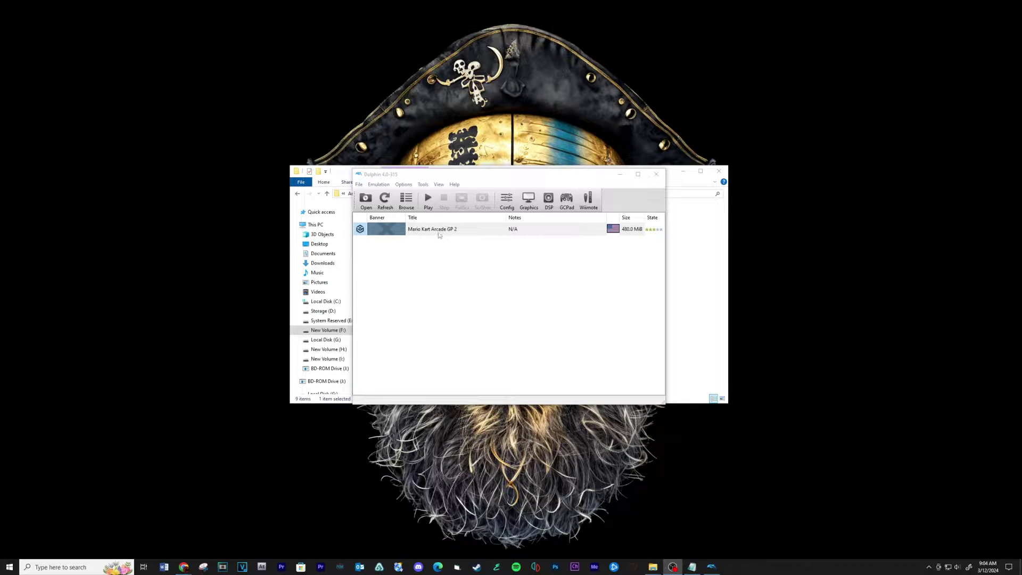
# - Start Mario Kart Arcade GP 2 from the game list
pyautogui.doubleClick(439, 232)
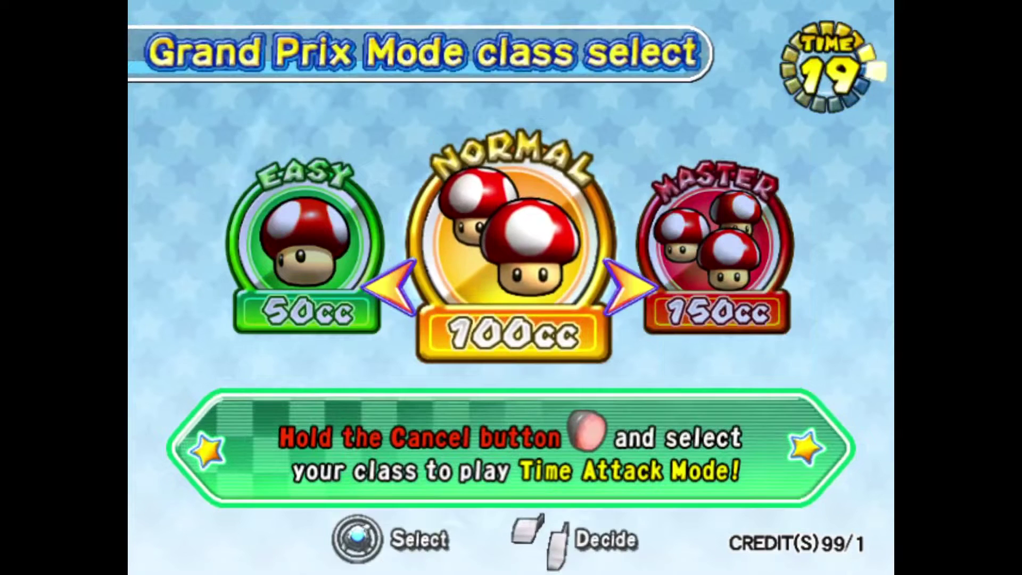
pyautogui.press('Left')
pyautogui.press('x')
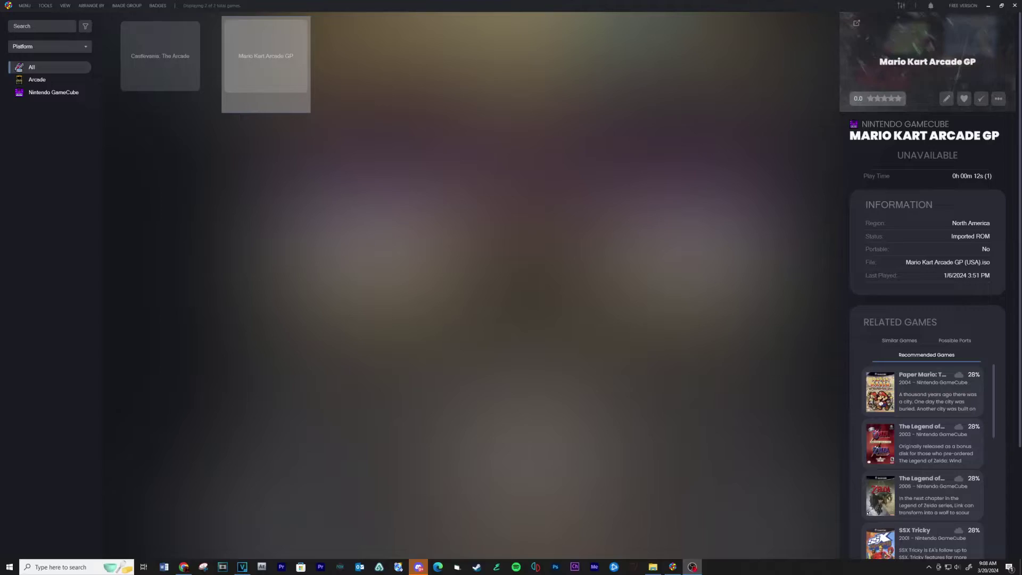
# - Switch to LaunchBox, start a ROM file import and add Mario Kart Arcade GP 2 (USA).iso from the Rom folder
pyautogui.click(46, 6)
pyautogui.moveTo(42, 16)
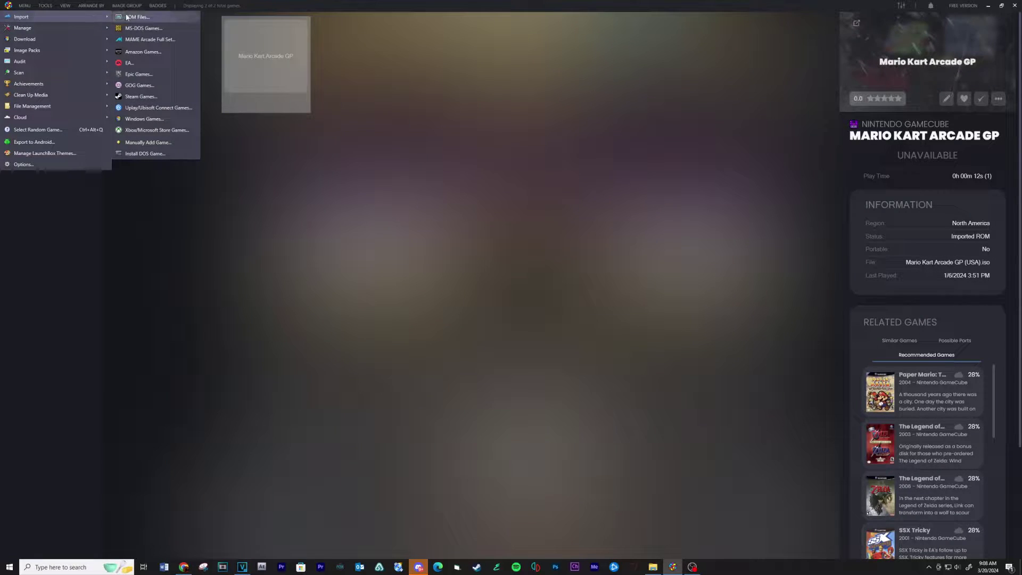
pyautogui.click(130, 17)
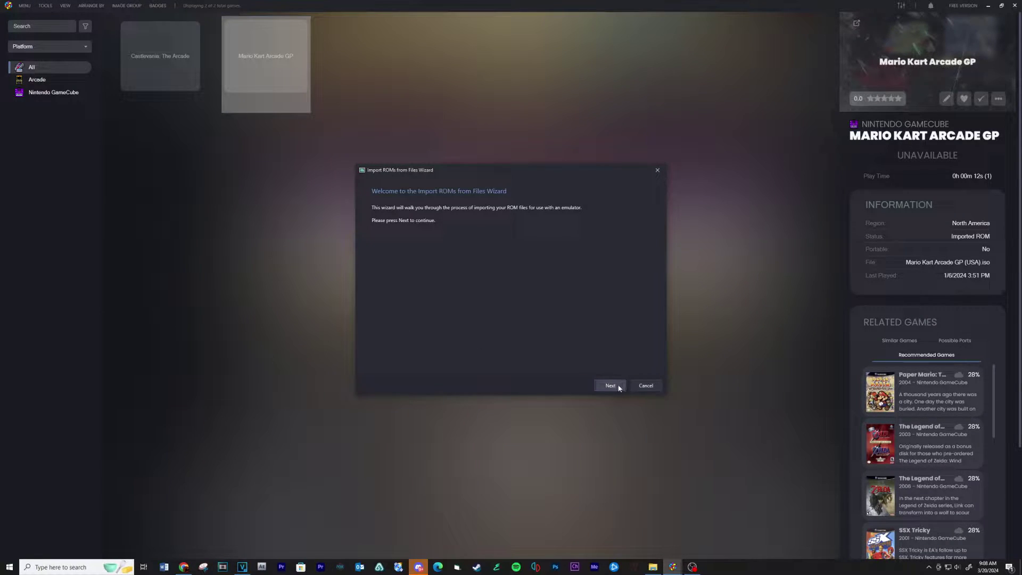
pyautogui.click(611, 386)
pyautogui.click(426, 359)
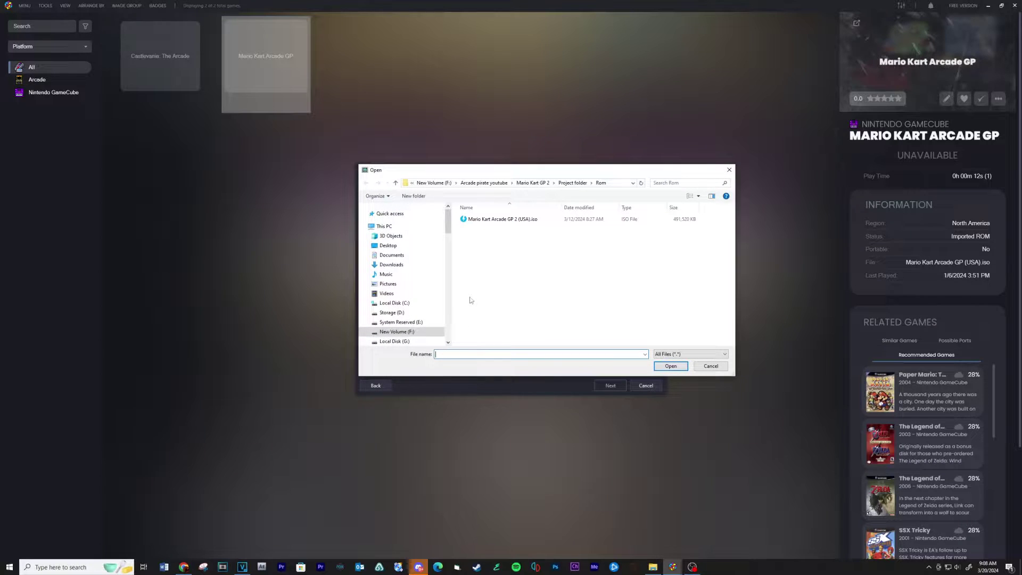
pyautogui.click(494, 219)
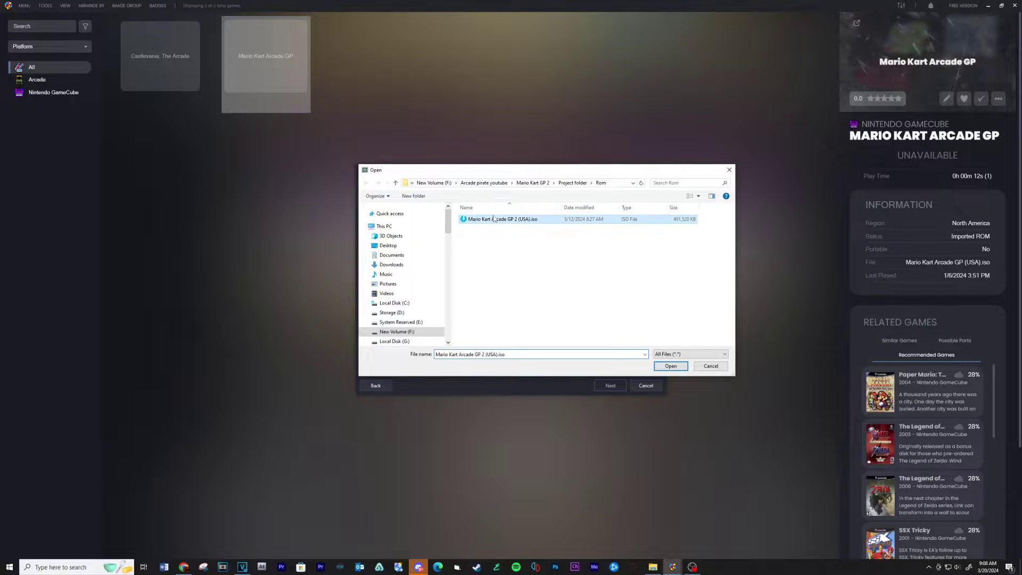
pyautogui.click(670, 367)
pyautogui.click(609, 386)
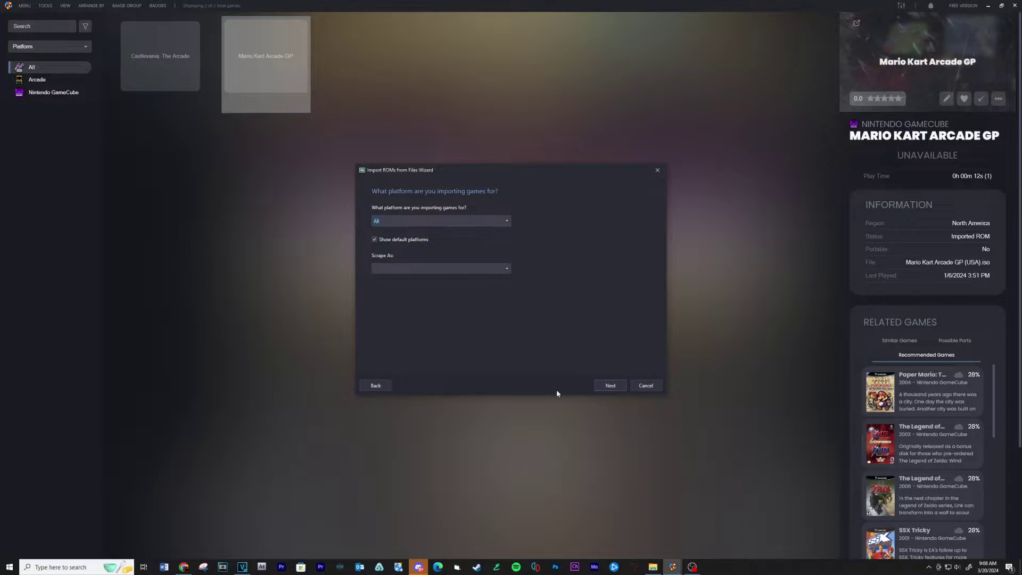
# - Set the import platform to Nintendo GameCube and choose to configure the emulator manually
pyautogui.click(507, 221)
pyautogui.moveTo(511, 235); pyautogui.dragTo(506, 327)
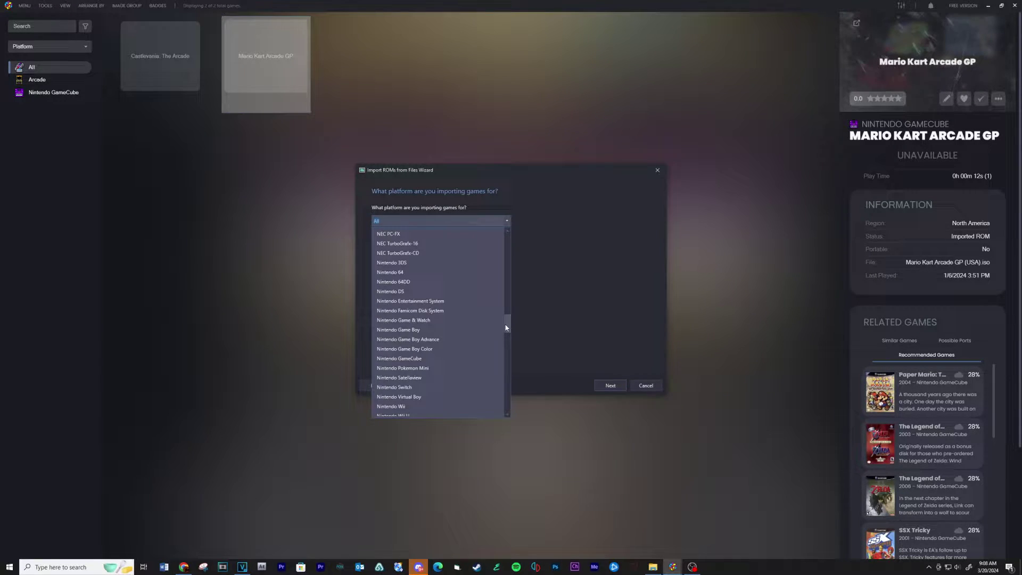
pyautogui.click(424, 358)
pyautogui.click(610, 385)
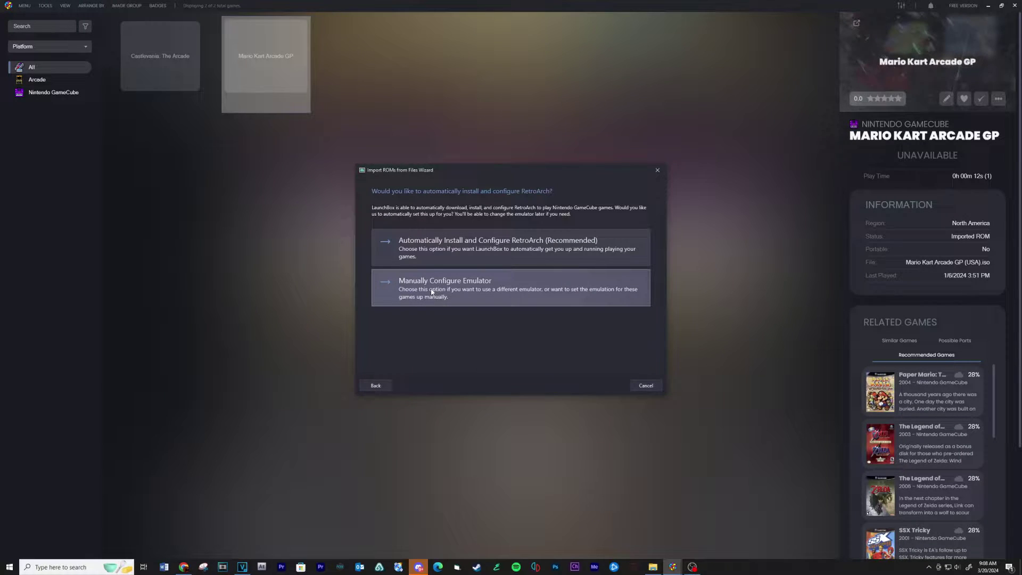
pyautogui.click(432, 292)
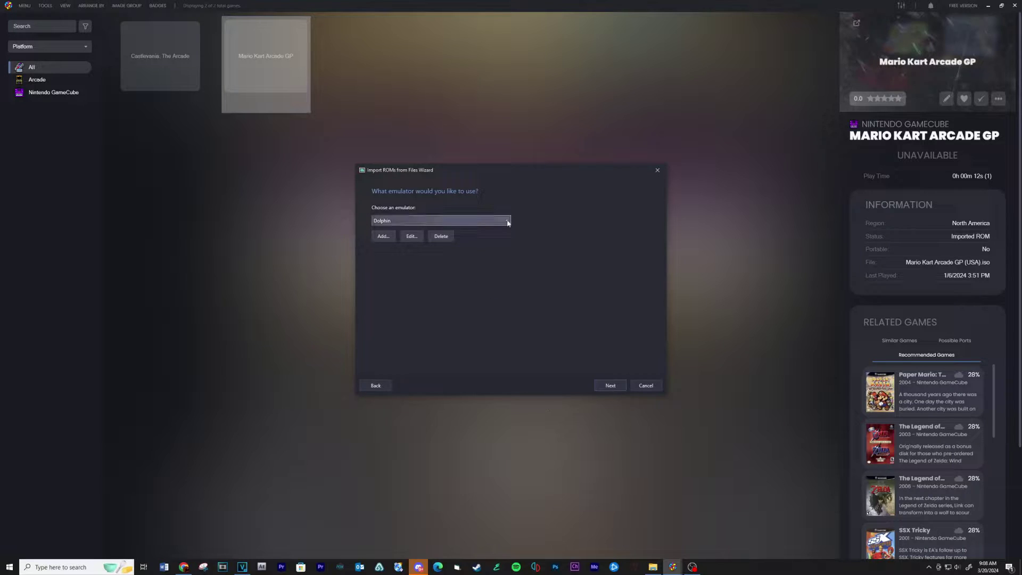
# - Add an emulator named dolphin-Triforce-4.0-315 with DolphinWX.exe from the Dolphin-x64 folder as its application path
pyautogui.click(383, 235)
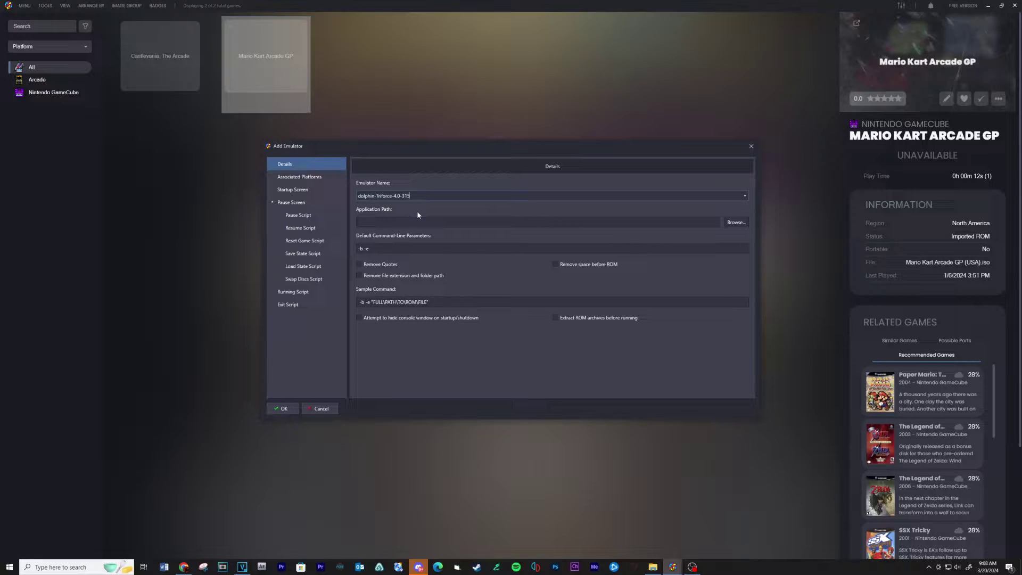
pyautogui.write('dolphin-Triforce-4.0-315')
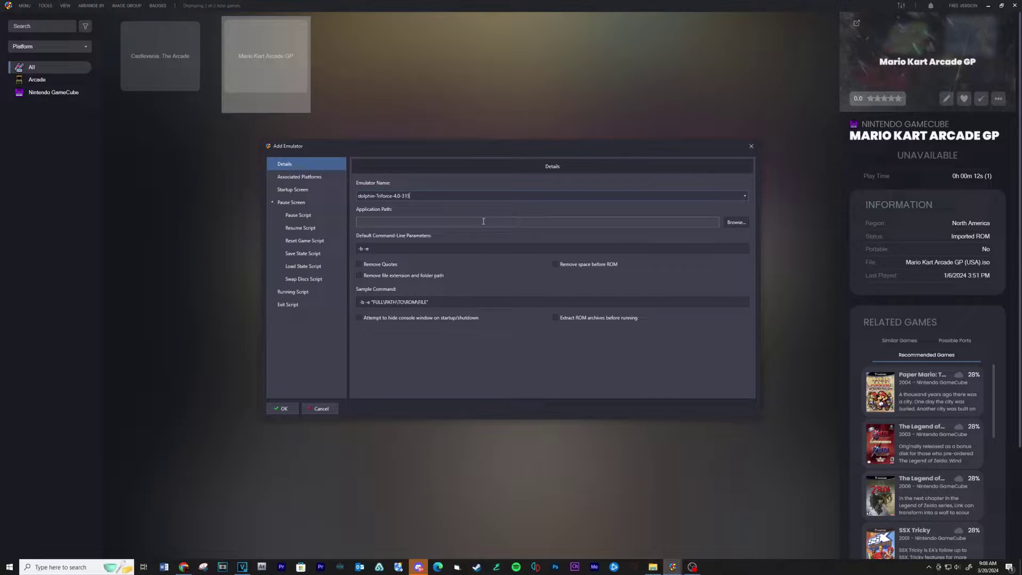
pyautogui.click(736, 222)
pyautogui.click(395, 159)
pyautogui.doubleClick(383, 212)
pyautogui.doubleClick(383, 195)
pyautogui.click(385, 221)
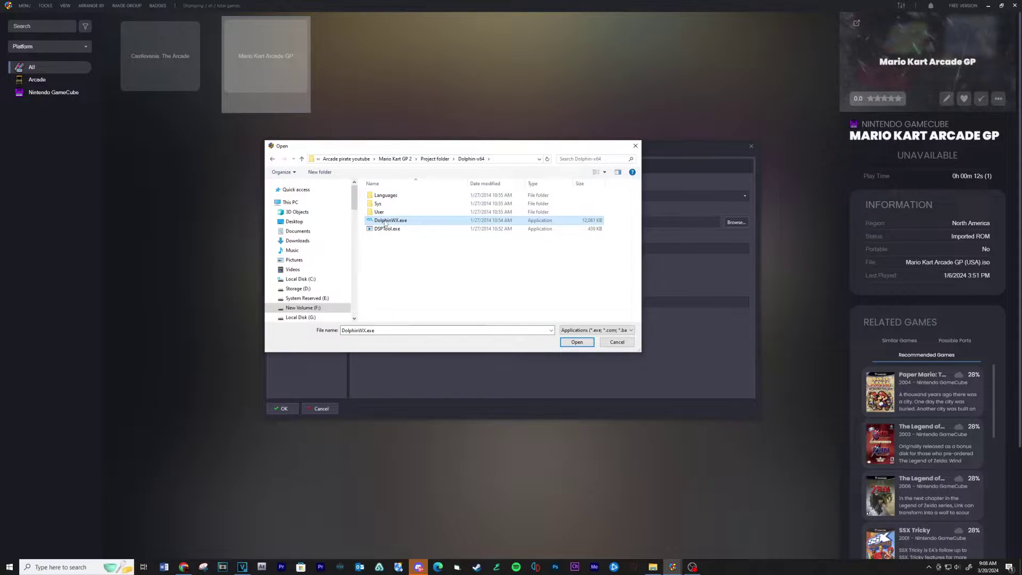
pyautogui.doubleClick(386, 222)
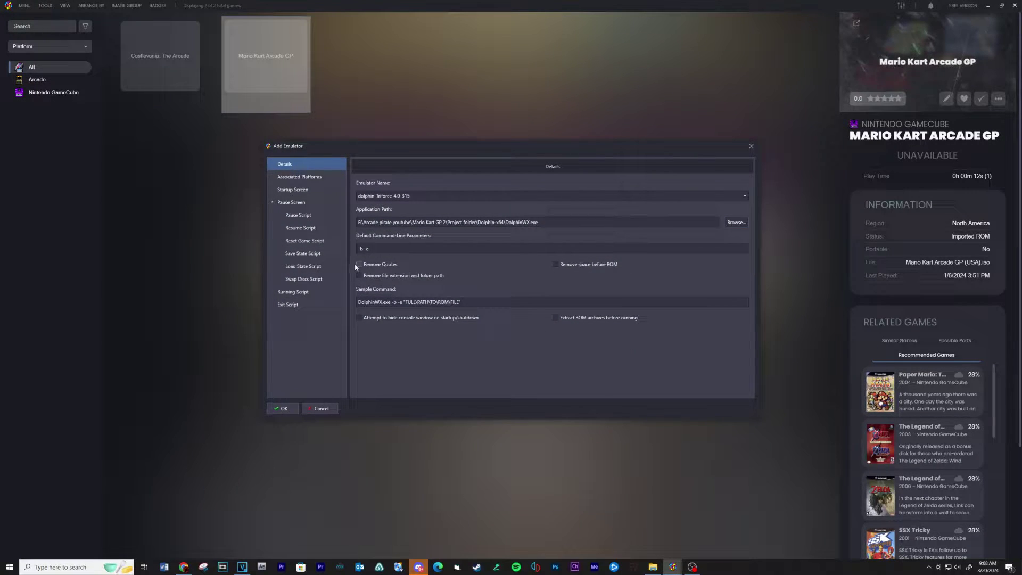
# - Turn off Default Emulator for Nintendo GameCube and Nintendo Wii in the associated platforms and save the new emulator
pyautogui.click(301, 177)
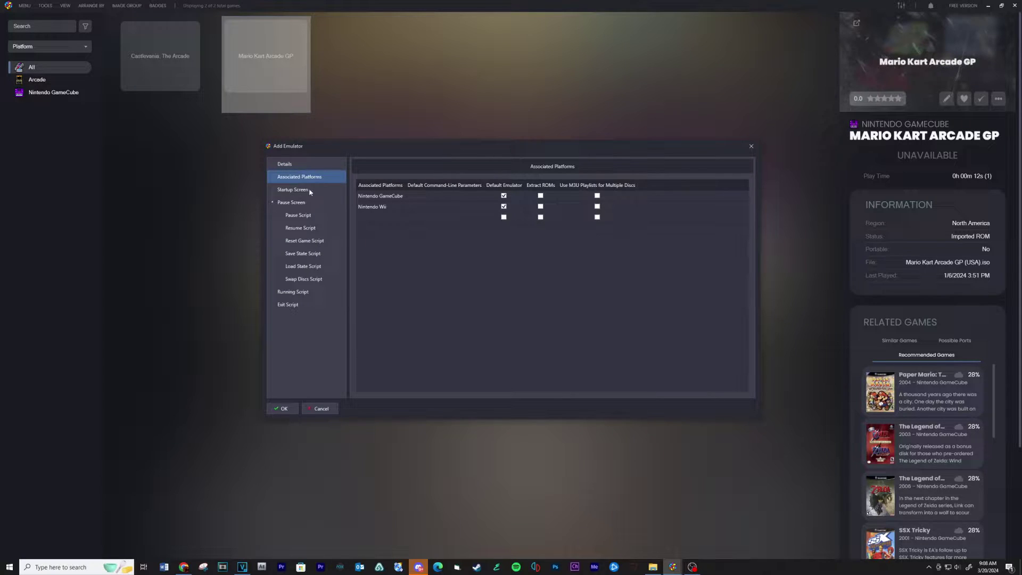
pyautogui.click(504, 206)
pyautogui.click(503, 197)
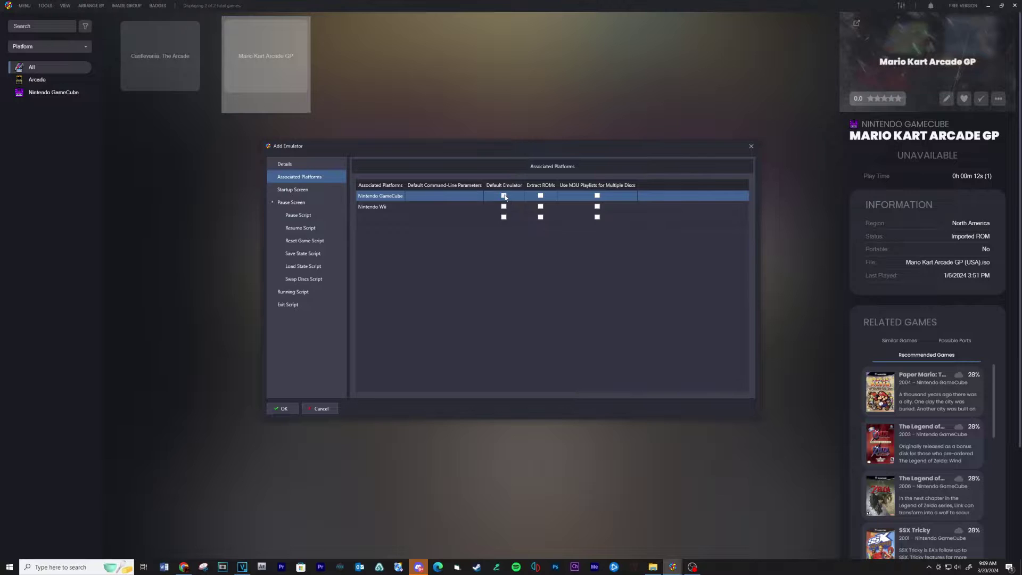
pyautogui.click(284, 408)
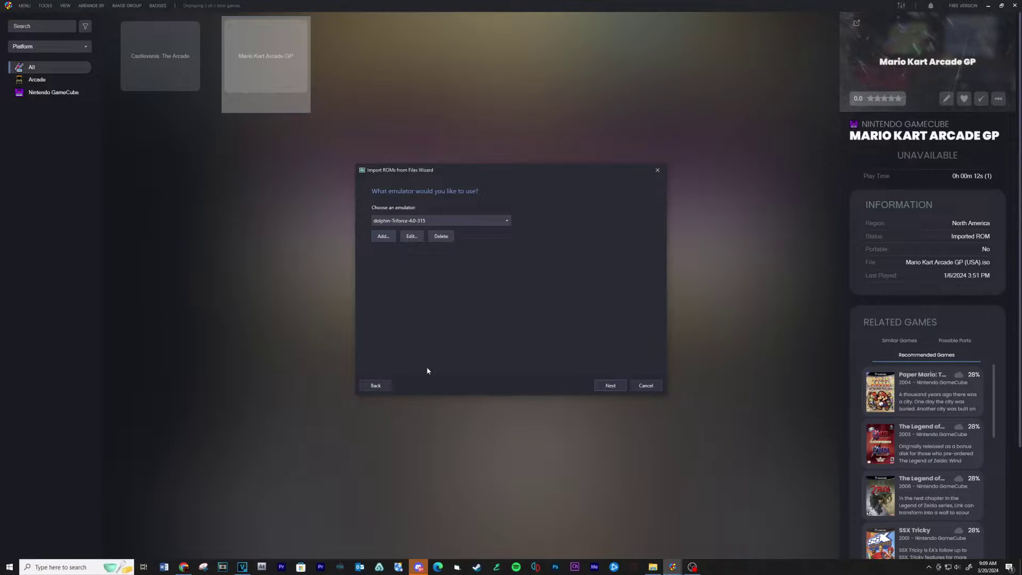
# - Finish importing Mario Kart Arcade GP 2 with the default metadata, image and custom options, and select the game in the library
pyautogui.click(603, 387)
pyautogui.click(464, 295)
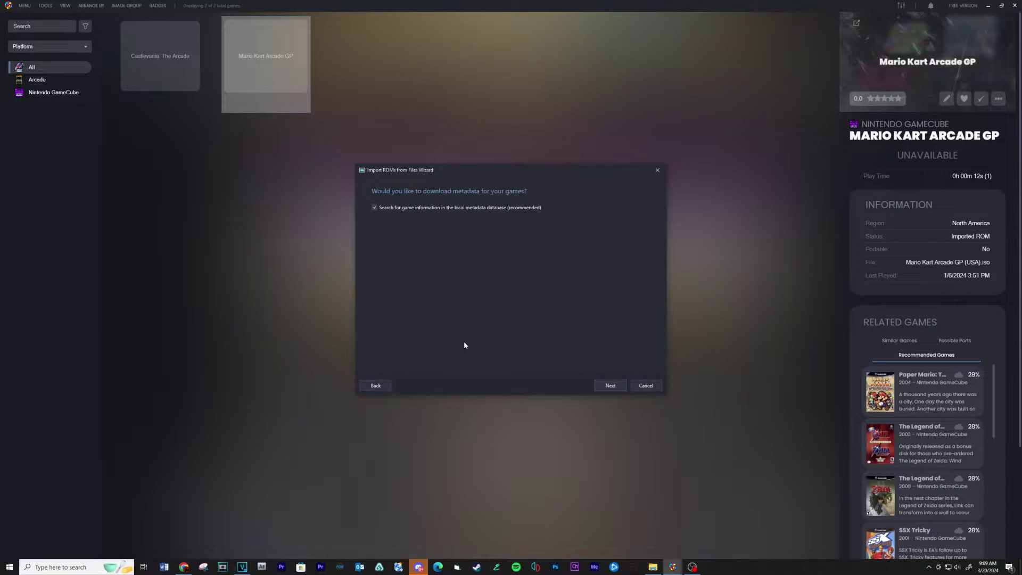
pyautogui.click(611, 386)
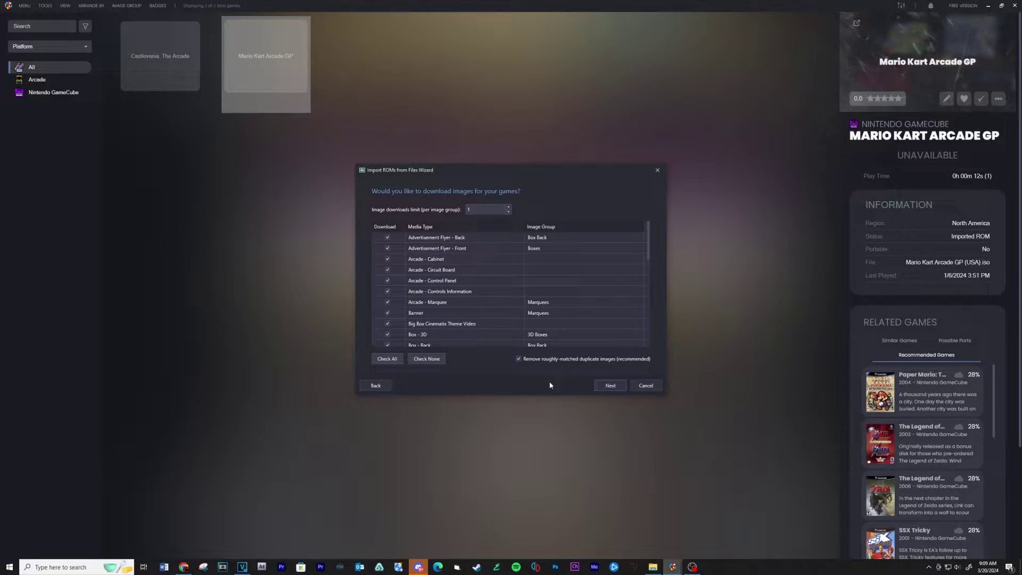
pyautogui.click(612, 387)
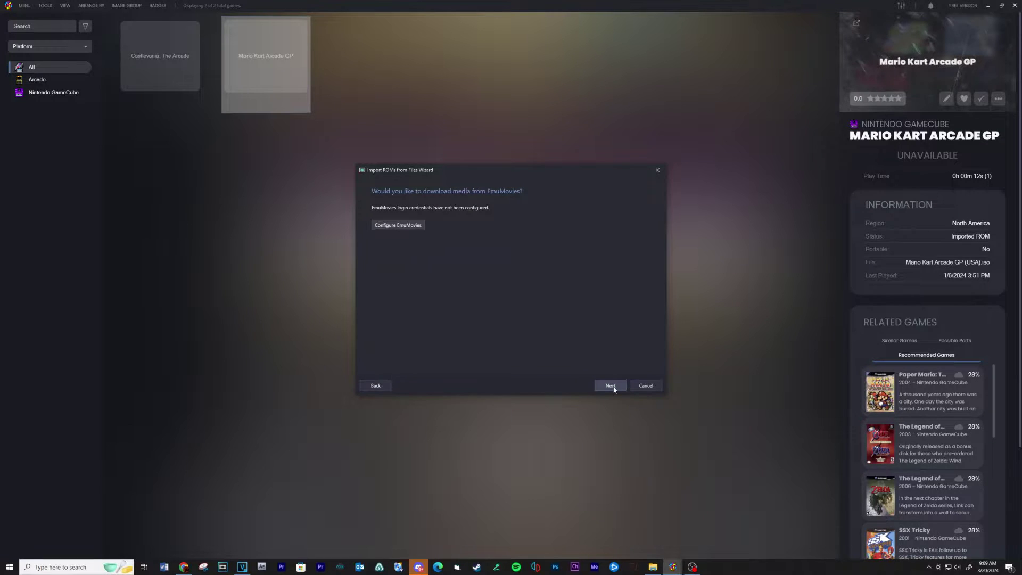
pyautogui.click(612, 386)
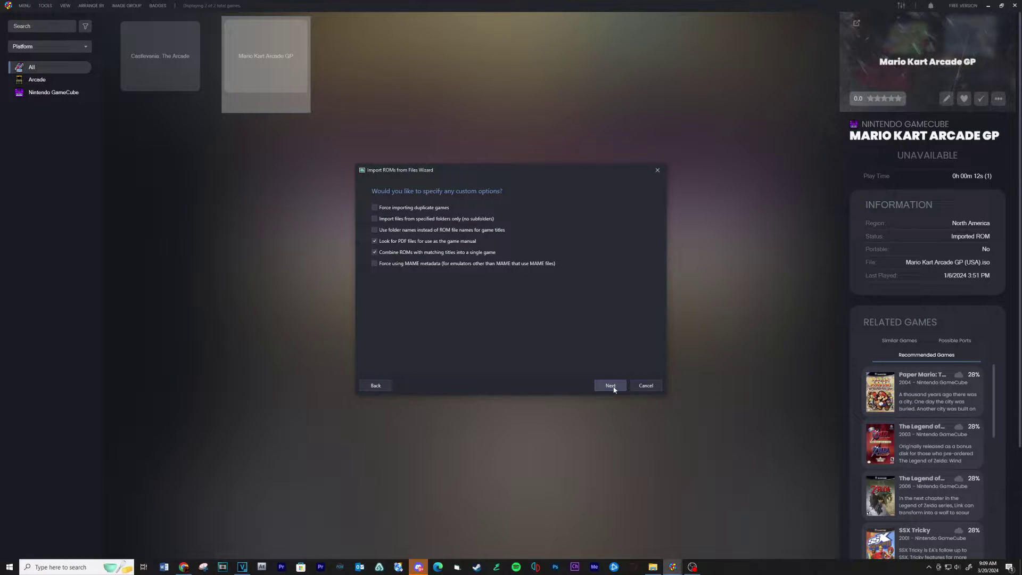
pyautogui.click(614, 388)
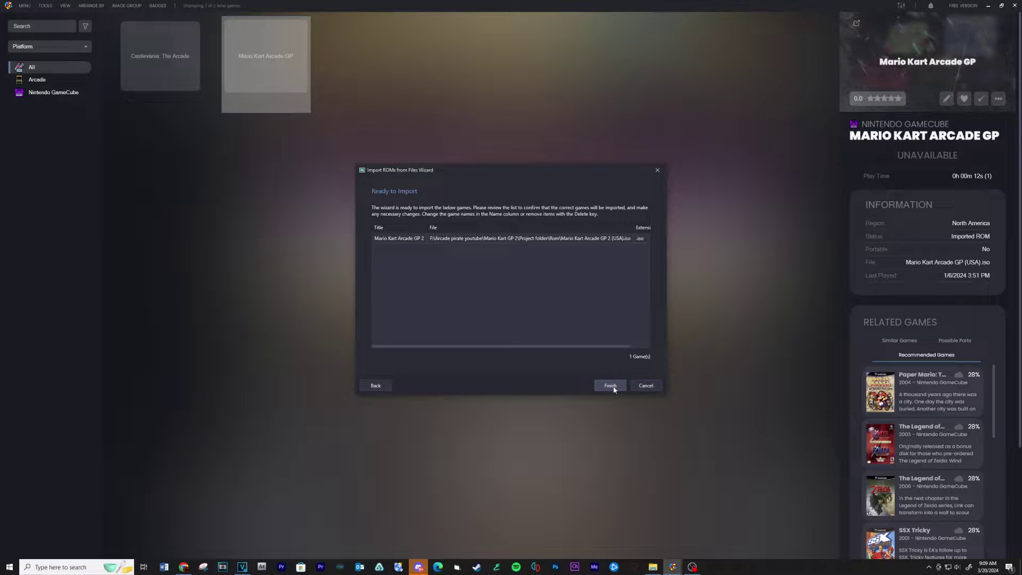
pyautogui.click(612, 387)
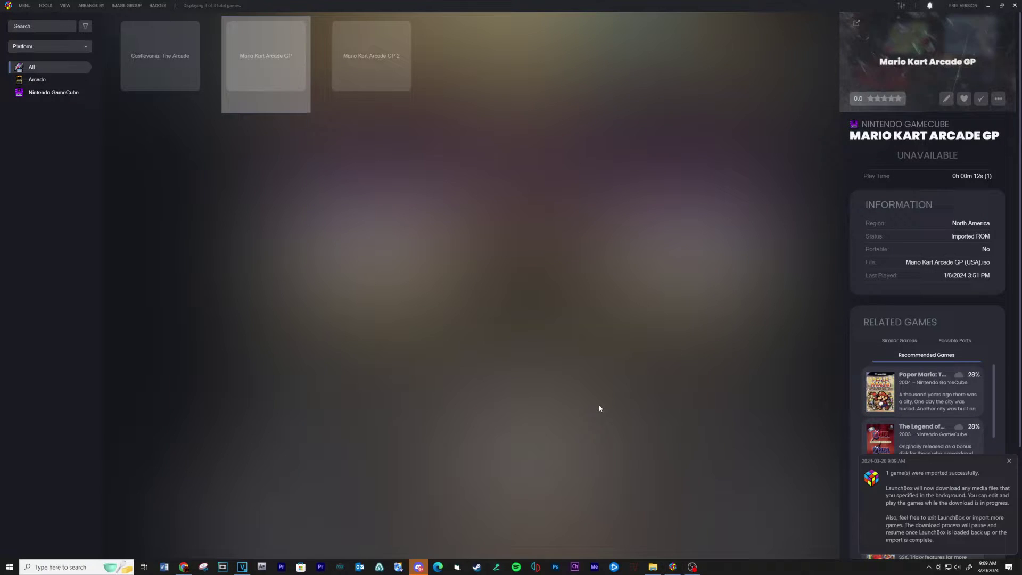
pyautogui.click(384, 68)
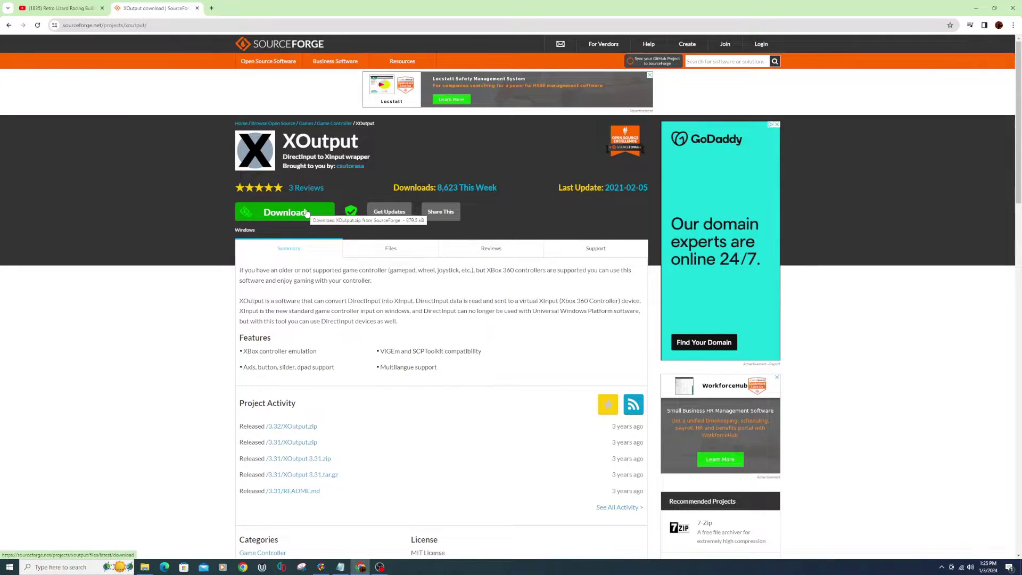
# - Download XOutput from its SourceForge page in the browser and open the downloaded zip archive
pyautogui.click(307, 212)
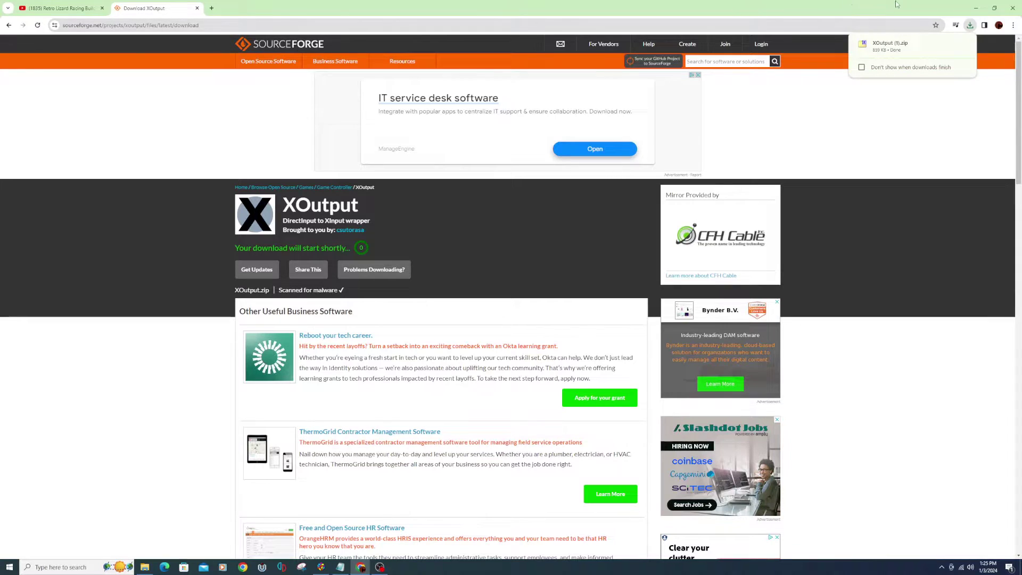
pyautogui.click(947, 47)
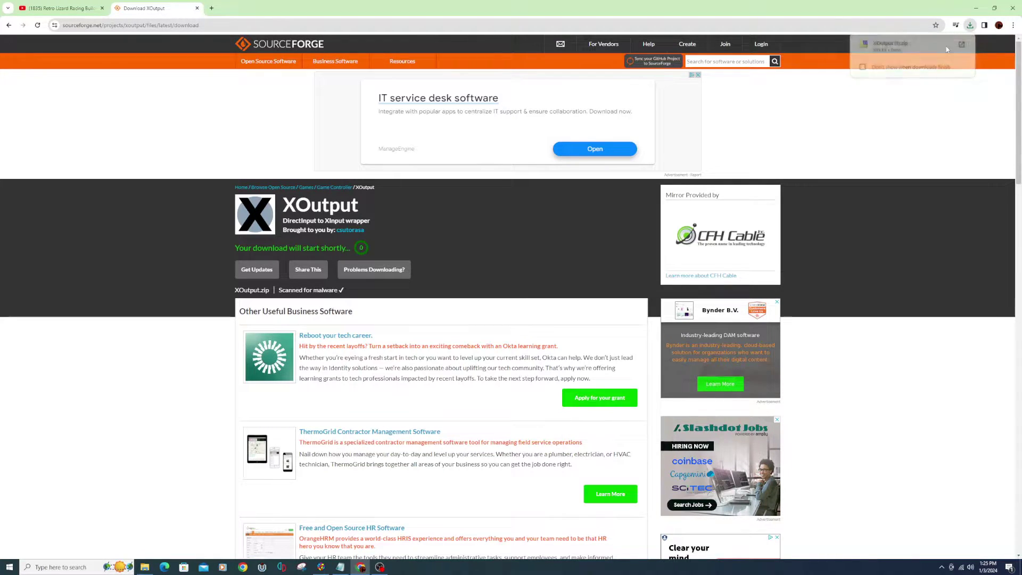
pyautogui.doubleClick(540, 253)
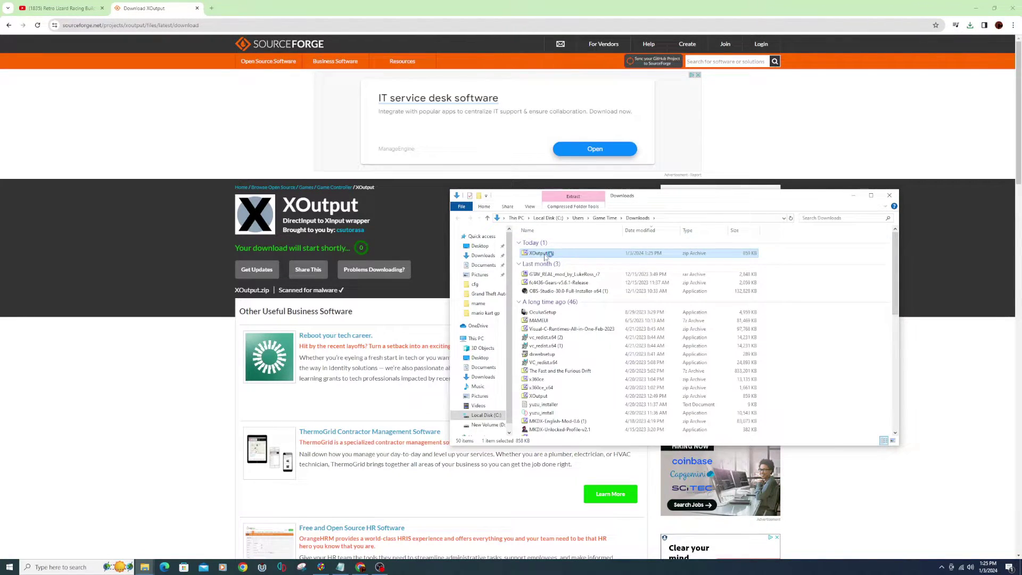
pyautogui.click(976, 8)
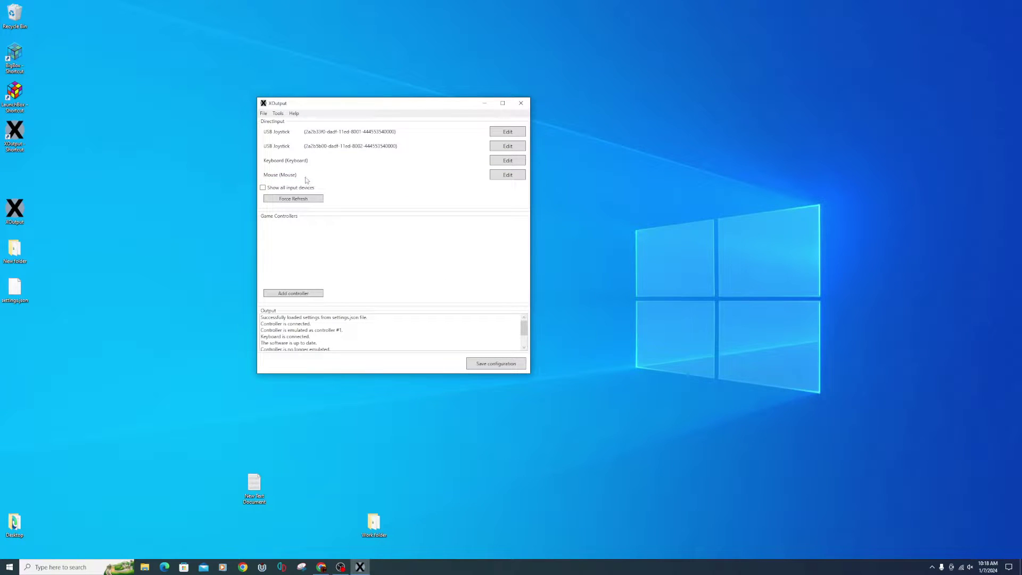
# - In XOutput, show all input devices and add a new game controller
pyautogui.click(272, 189)
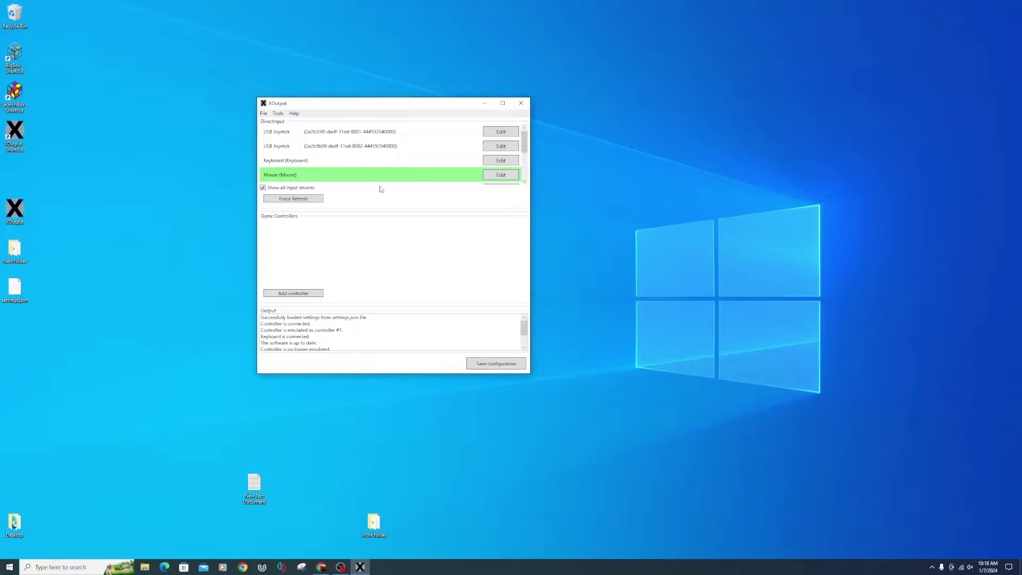
pyautogui.scroll(-3, 524, 150)
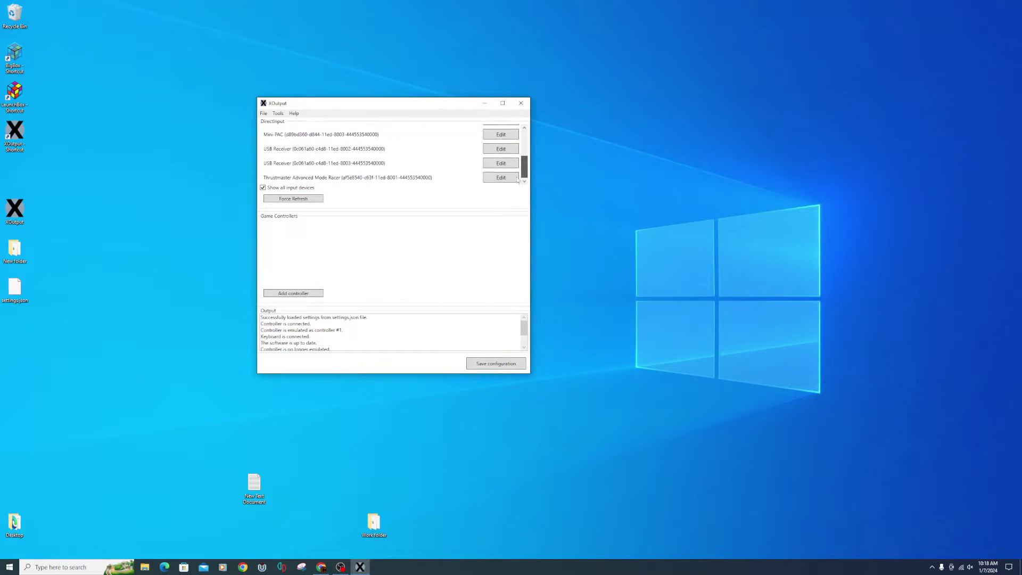
pyautogui.click(293, 294)
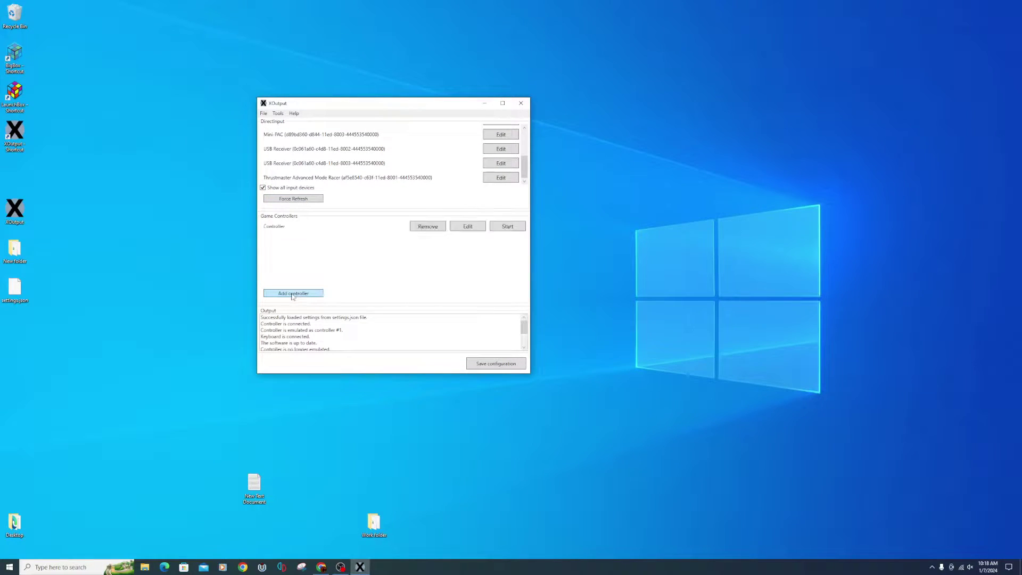
# - Map the new controller's LX to the Thrustmaster Advanced Mode Racer's X-Axis (Wheel), RT to its Slider and LT to its Y-Axis
pyautogui.click(468, 226)
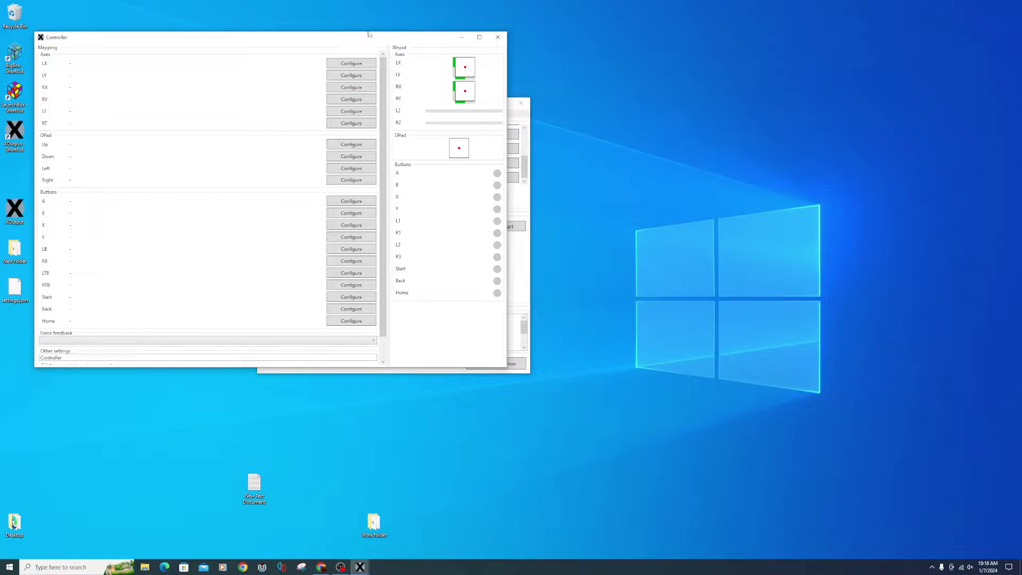
pyautogui.click(351, 63)
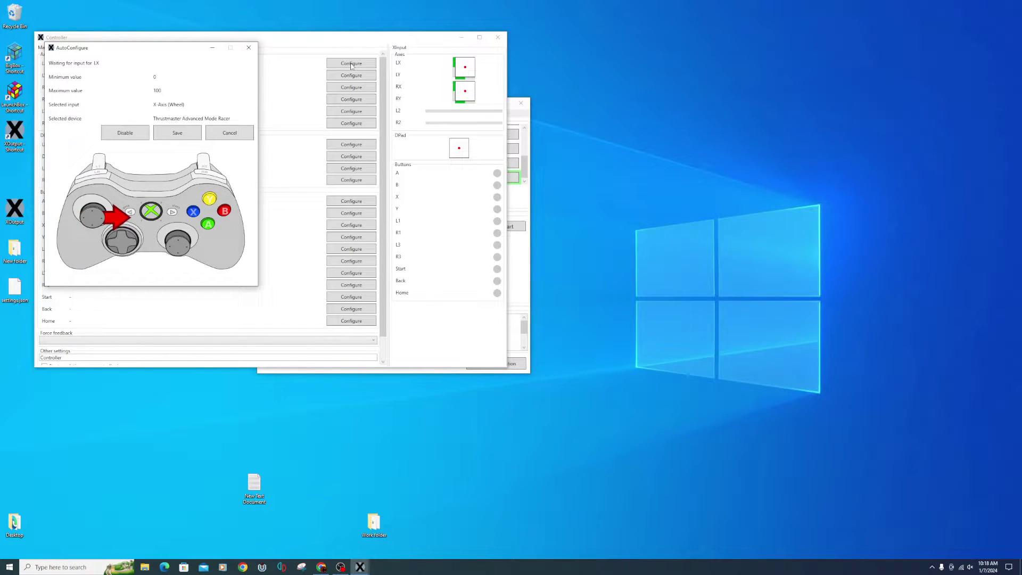
pyautogui.click(171, 132)
pyautogui.click(354, 124)
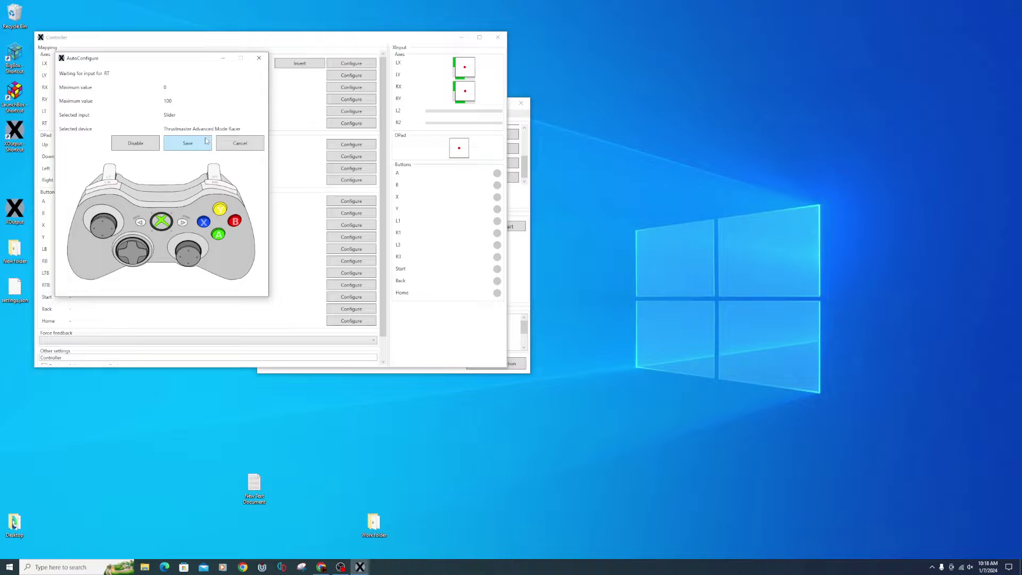
pyautogui.click(187, 142)
pyautogui.click(345, 112)
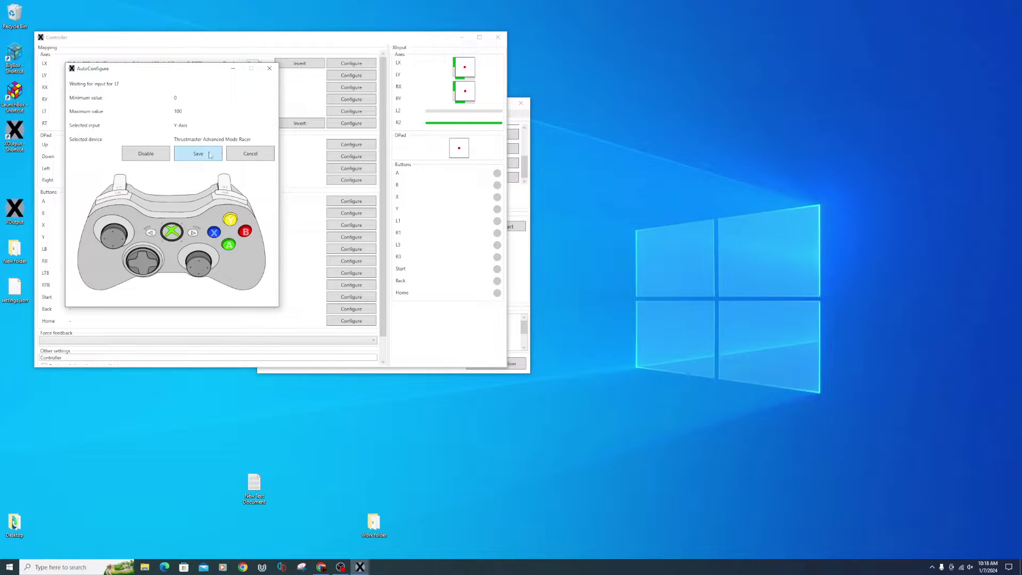
pyautogui.click(207, 154)
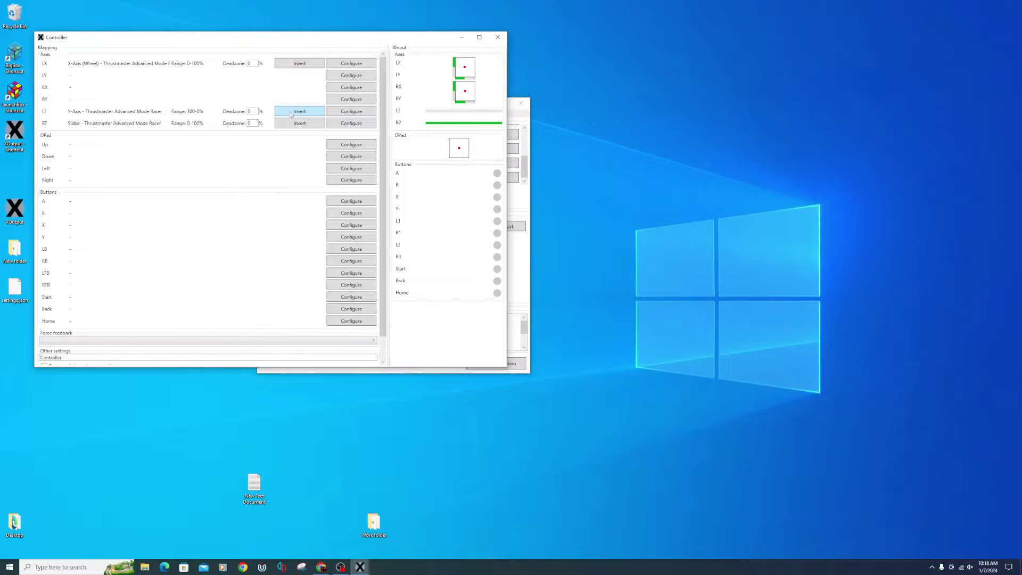
# - Map the controller's A, B, X and Y to the Thrustmaster Advanced Mode Racer's Buttons 6, 5, 4 and 3
pyautogui.click(339, 205)
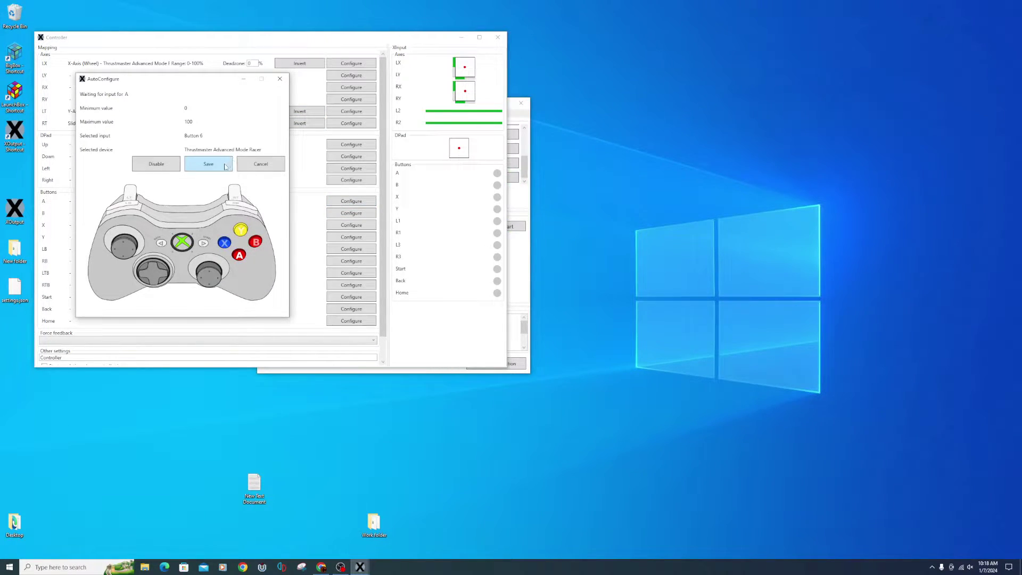
pyautogui.click(224, 166)
pyautogui.click(334, 213)
pyautogui.click(218, 173)
pyautogui.click(337, 225)
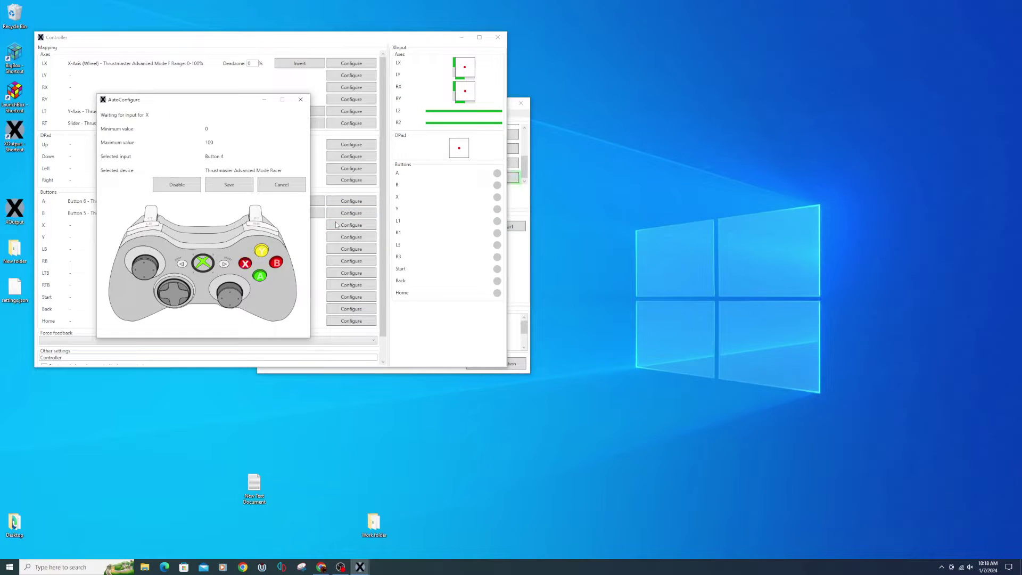
pyautogui.click(229, 184)
pyautogui.click(352, 237)
pyautogui.click(229, 184)
# - Map Start to the wheel's Button 9 and Back to Button 10, and close the controller mapping window
pyautogui.click(351, 297)
pyautogui.click(239, 196)
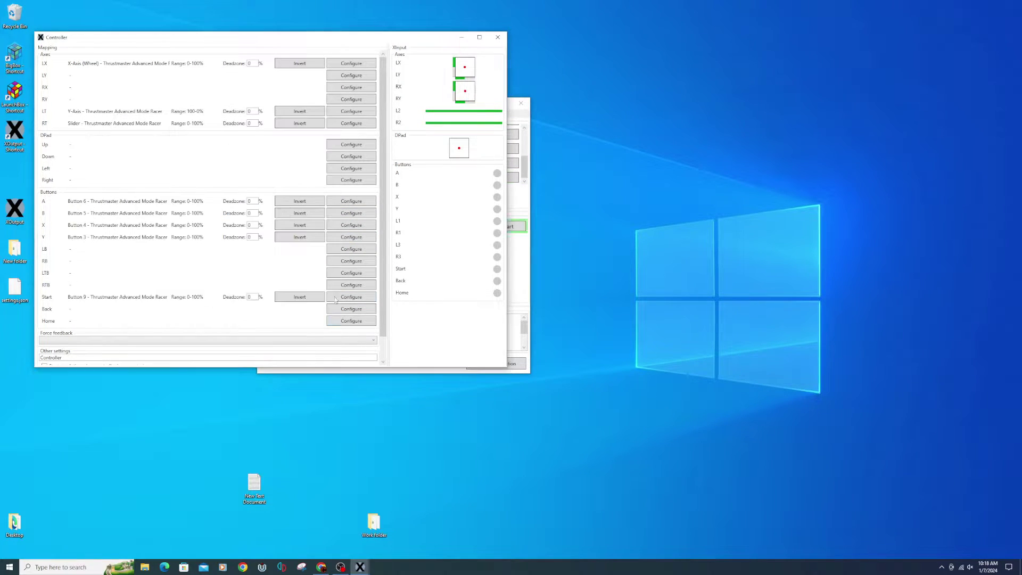
pyautogui.click(351, 308)
pyautogui.click(261, 214)
pyautogui.scroll(-1, 127, 356)
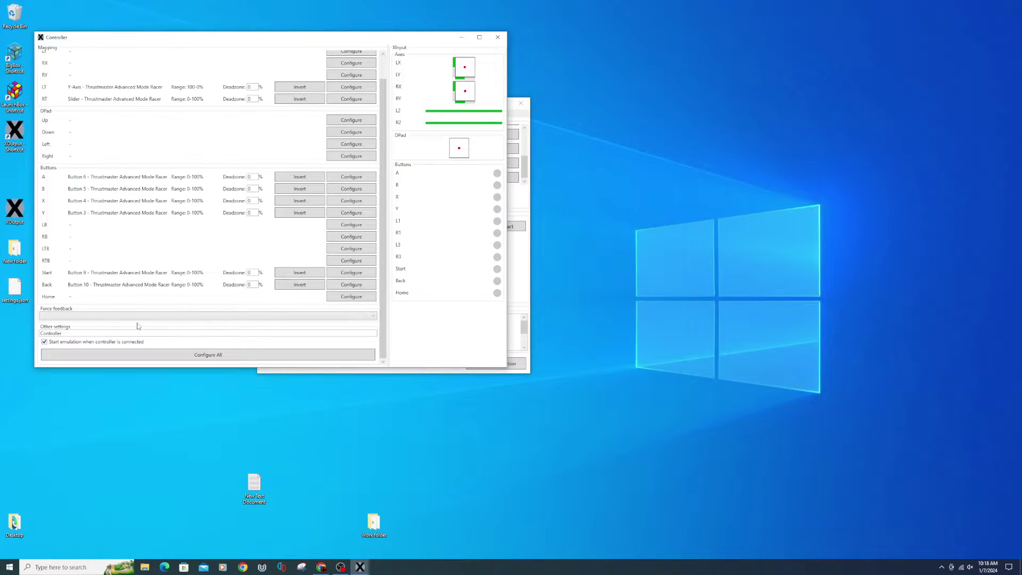
pyautogui.click(498, 37)
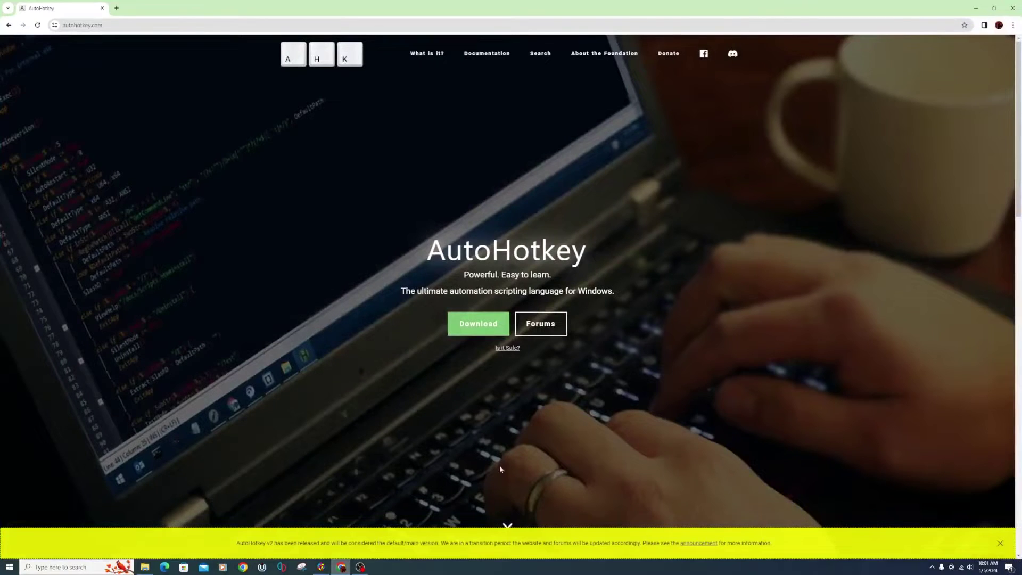
# - Download AutoHotkey from its website and create a new AutoHotkey script named Start App in work folder 2
pyautogui.click(477, 338)
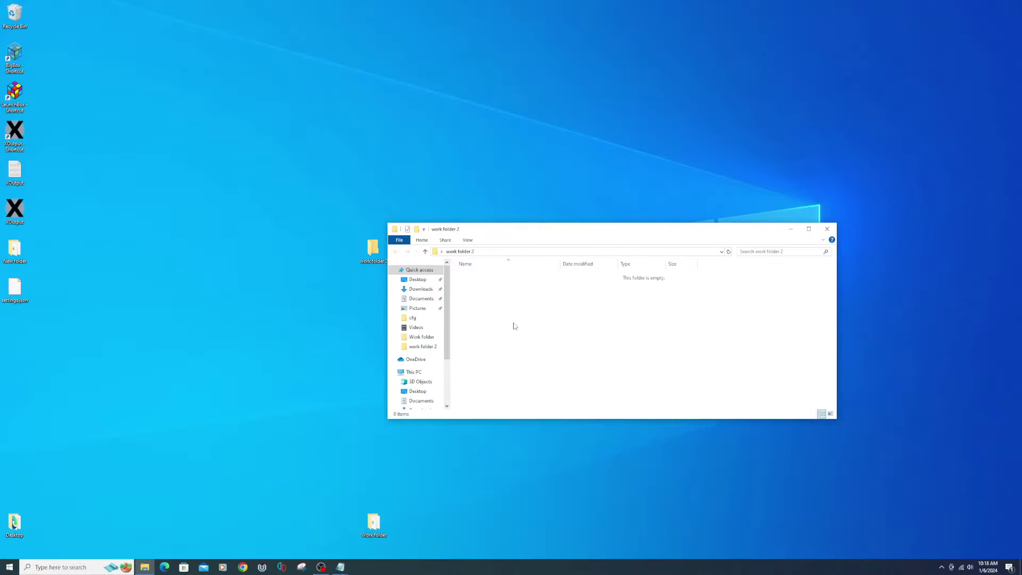
pyautogui.rightClick(514, 326)
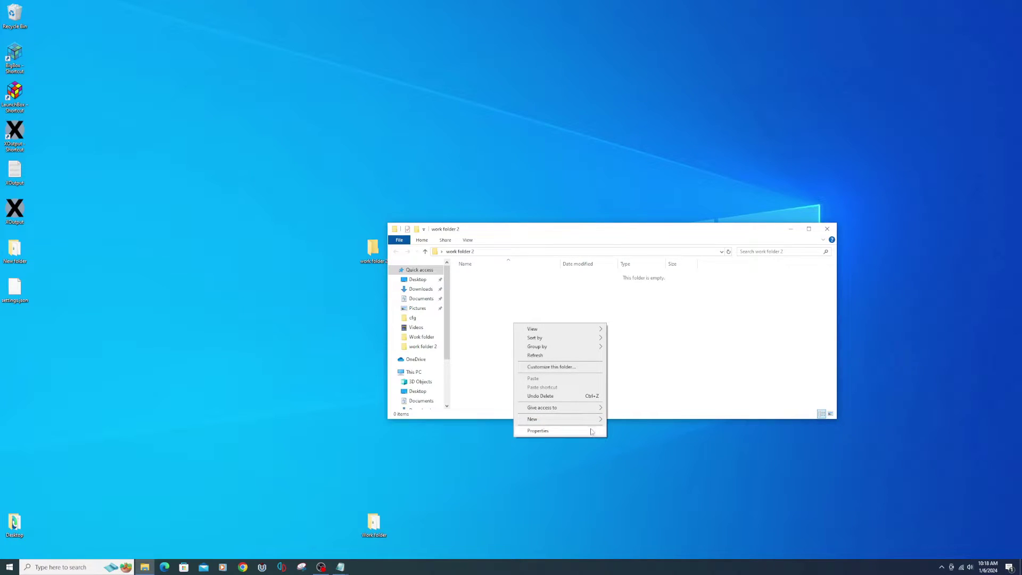
pyautogui.moveTo(553, 422)
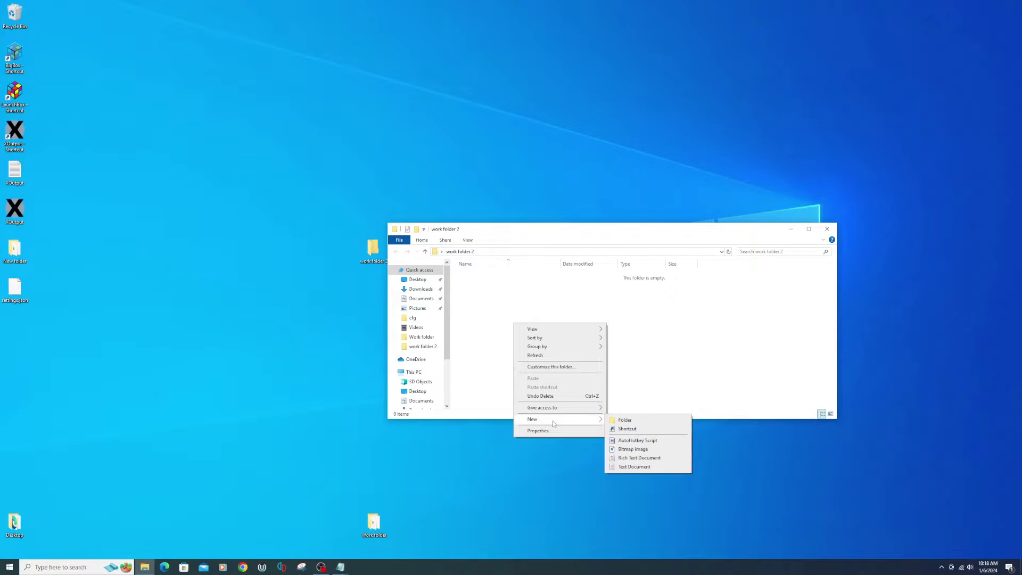
pyautogui.click(637, 444)
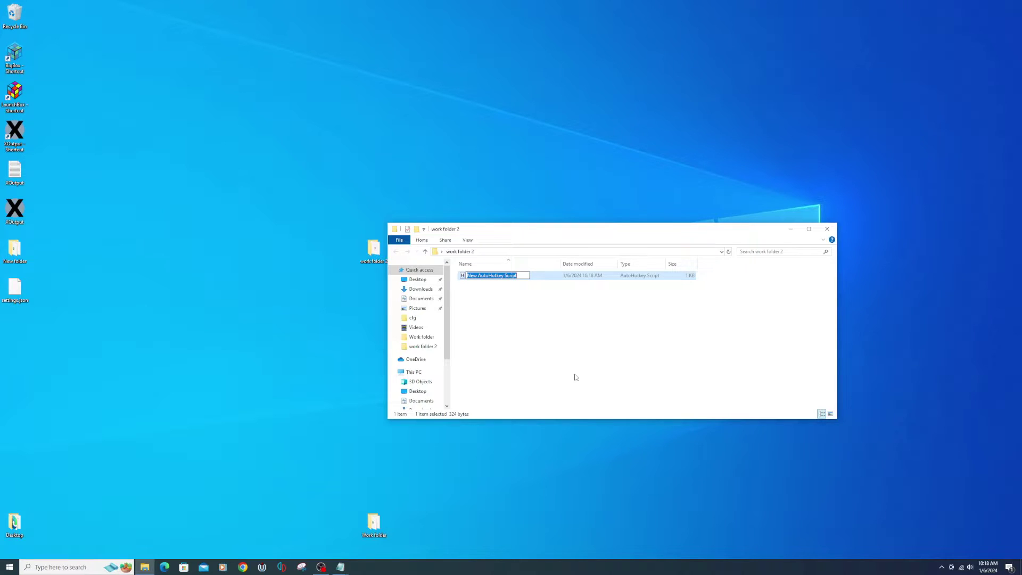
pyautogui.write('s')
pyautogui.click(575, 377)
# - Open Start App for editing and replace its default code with the copied script that runs XOutput.exe, sleeps 2000 and minimizes its window
pyautogui.rightClick(474, 278)
pyautogui.click(490, 309)
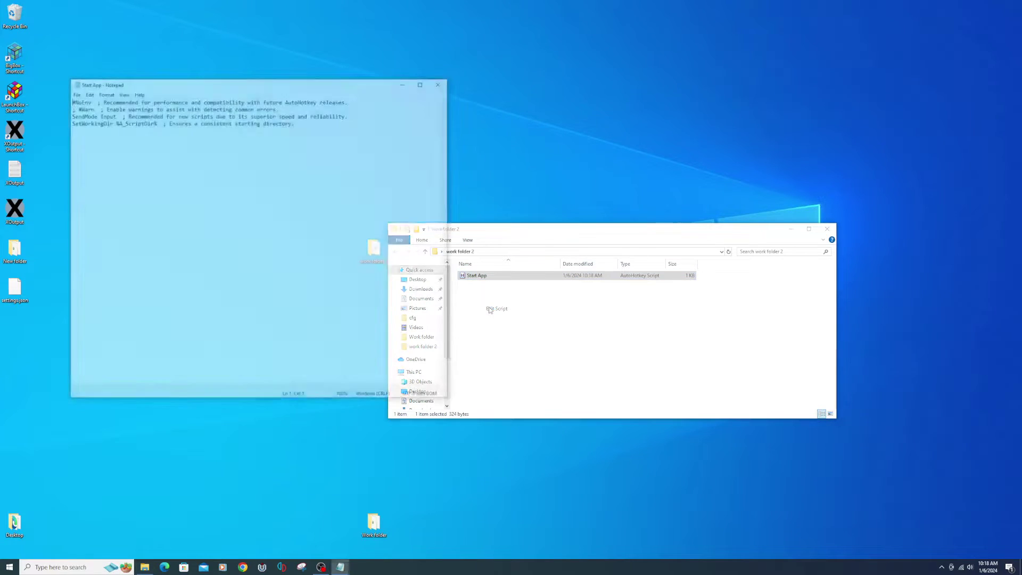
pyautogui.moveTo(370, 145); pyautogui.dragTo(27, 99)
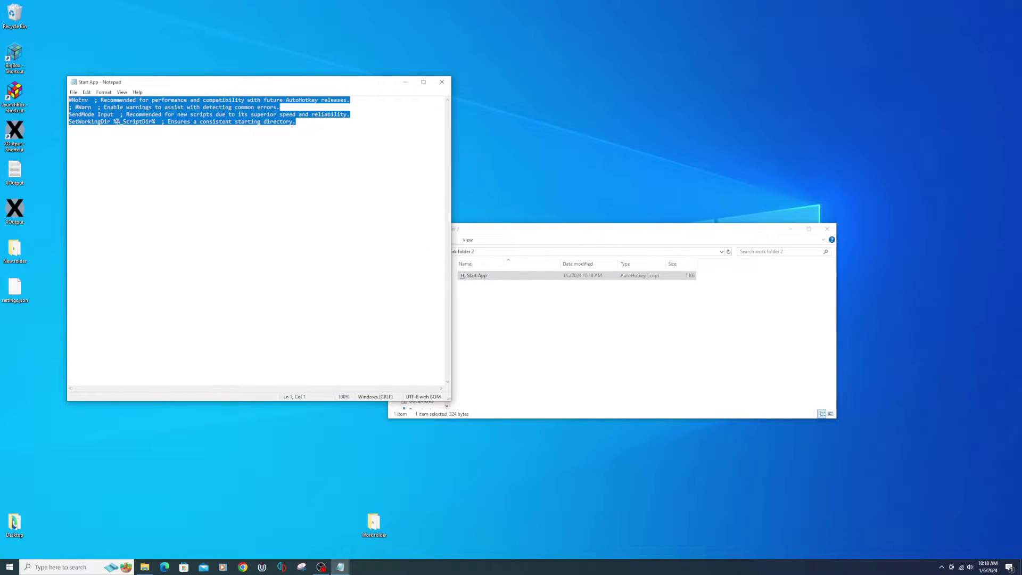
pyautogui.rightClick(117, 122)
pyautogui.click(133, 160)
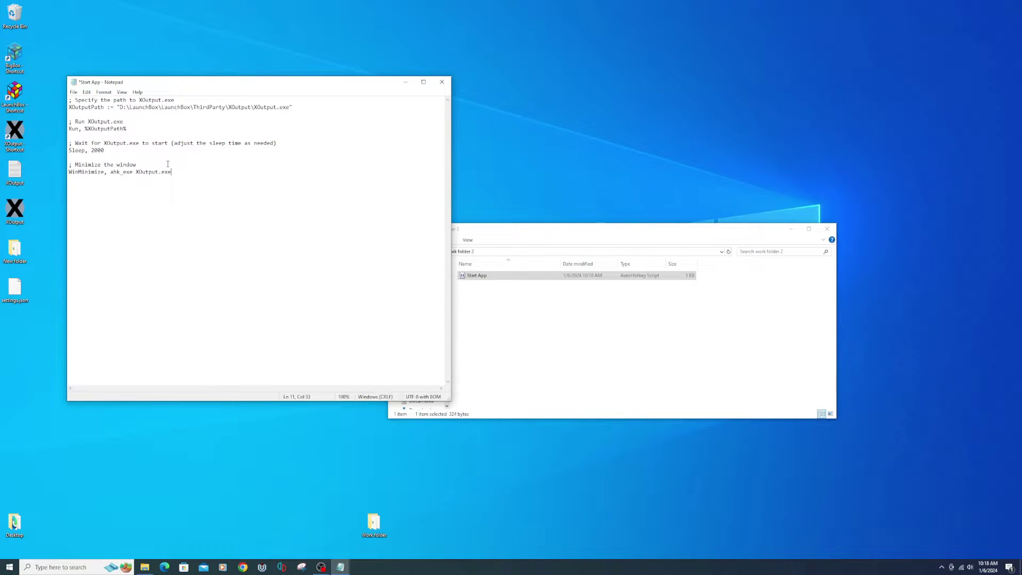
# - Check the XOutput.exe path in the Start App script, save the script and close the editor
pyautogui.moveTo(120, 107); pyautogui.dragTo(280, 110)
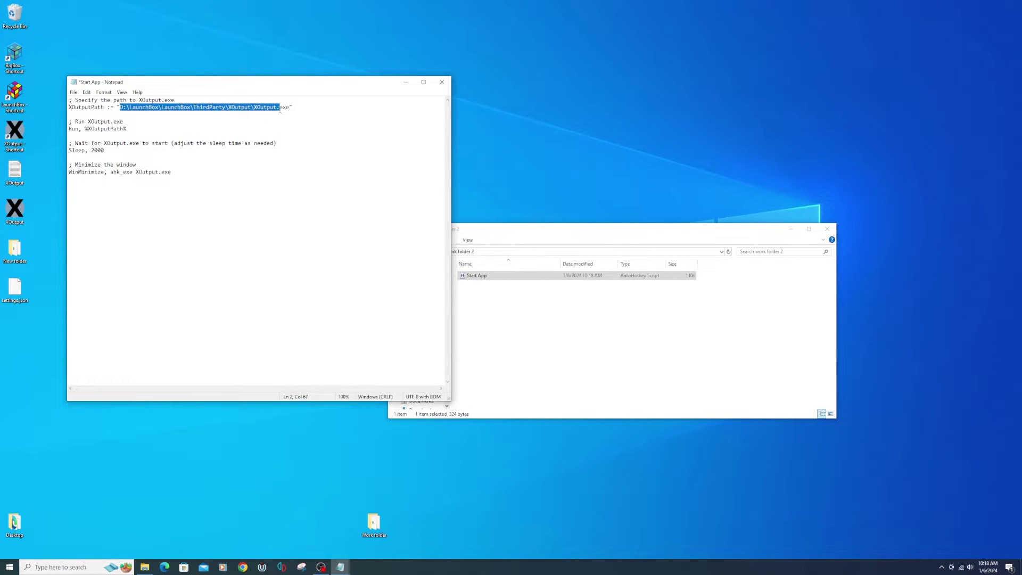
pyautogui.click(285, 159)
pyautogui.click(73, 92)
pyautogui.click(85, 129)
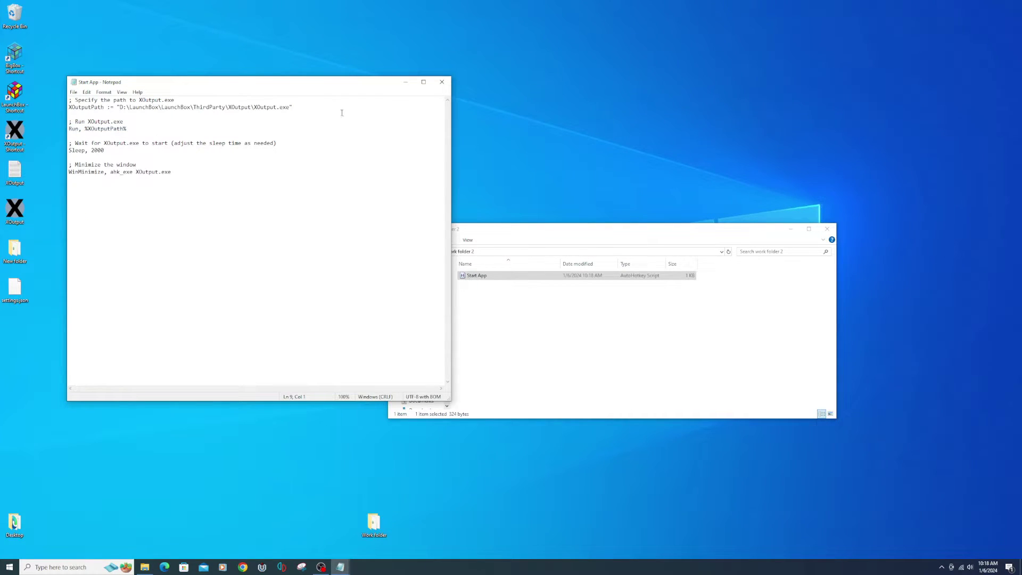
pyautogui.click(442, 81)
# - Create a second AutoHotkey script in work folder 2 named Close App and Script
pyautogui.rightClick(538, 320)
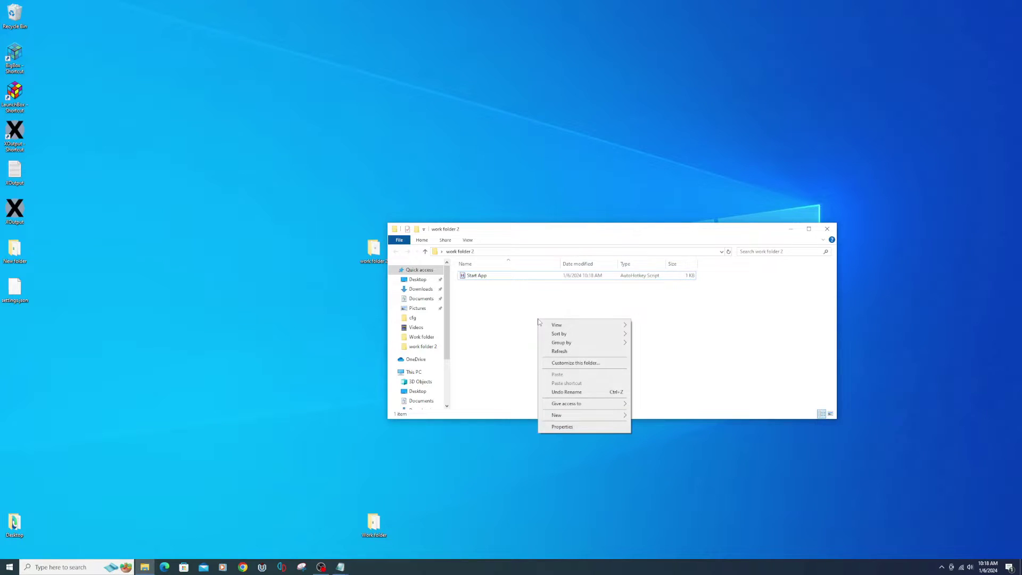
pyautogui.moveTo(560, 416)
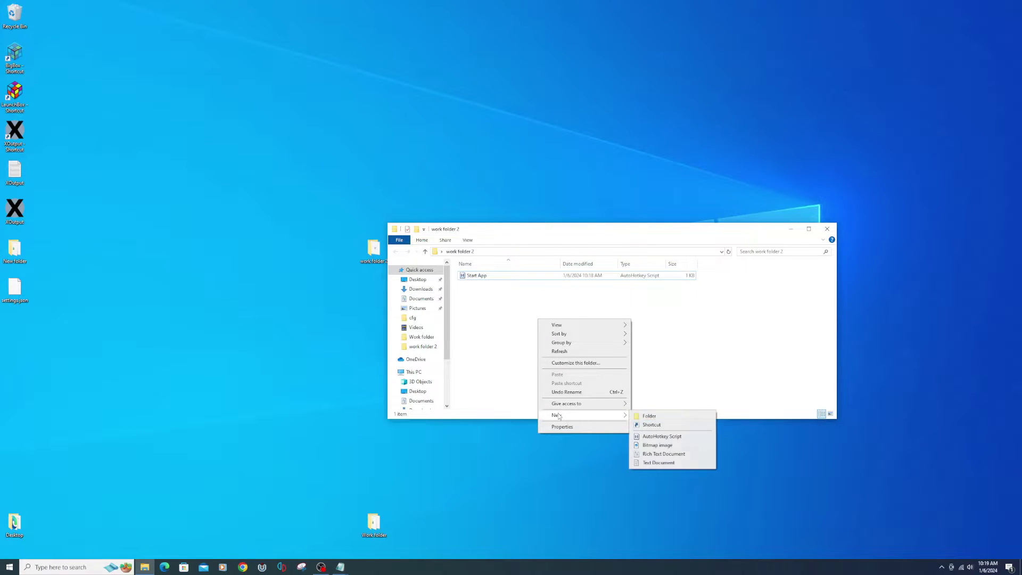
pyautogui.click(653, 437)
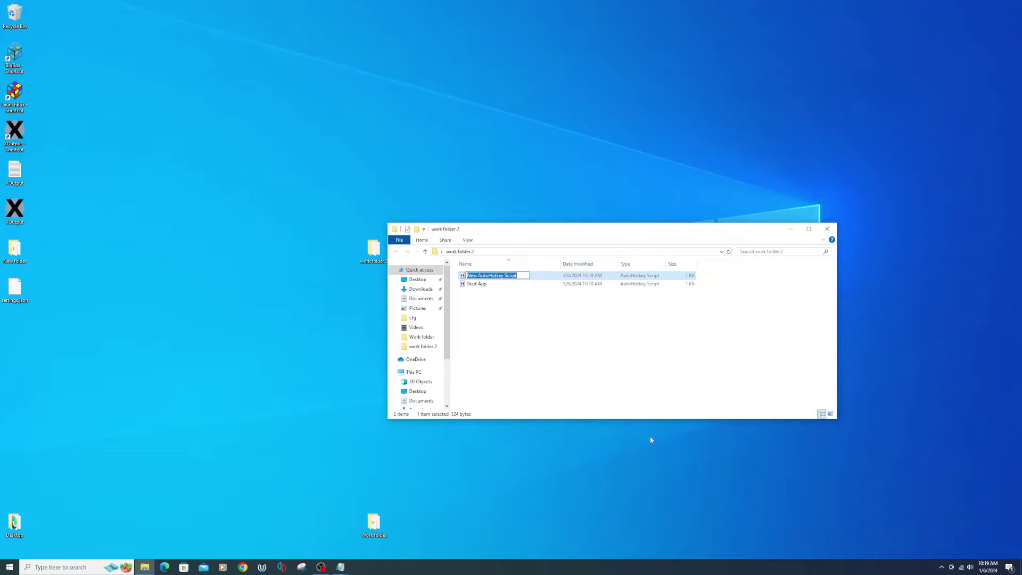
pyautogui.write('Close App and')
pyautogui.press('Return')
# - Replace the default code of Close App and Script with the copied Esc-hotkey script that closes XOutput.exe and exits, save and close it
pyautogui.rightClick(483, 277)
pyautogui.click(498, 308)
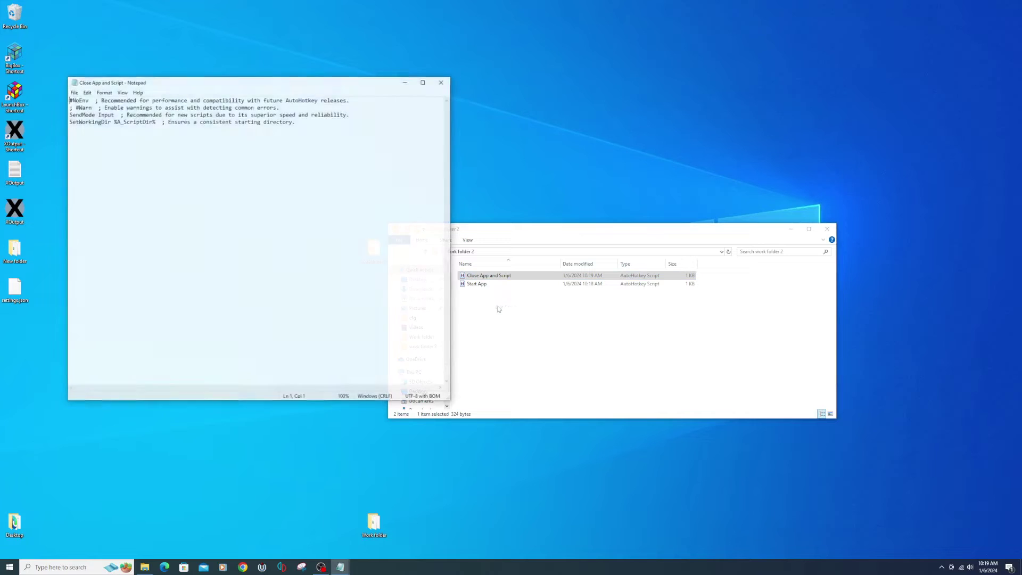
pyautogui.moveTo(355, 151); pyautogui.dragTo(27, 91)
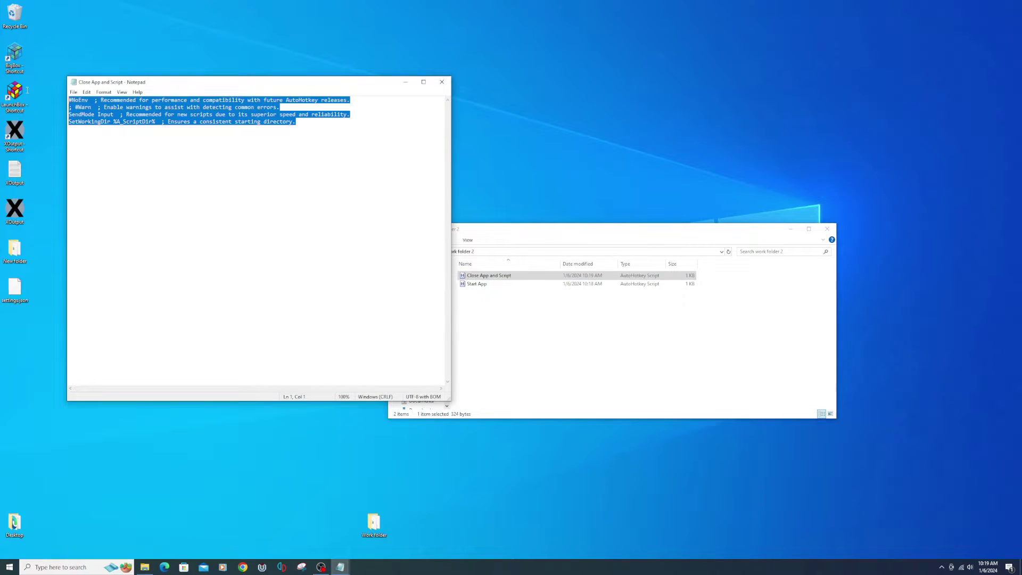
pyautogui.rightClick(113, 111)
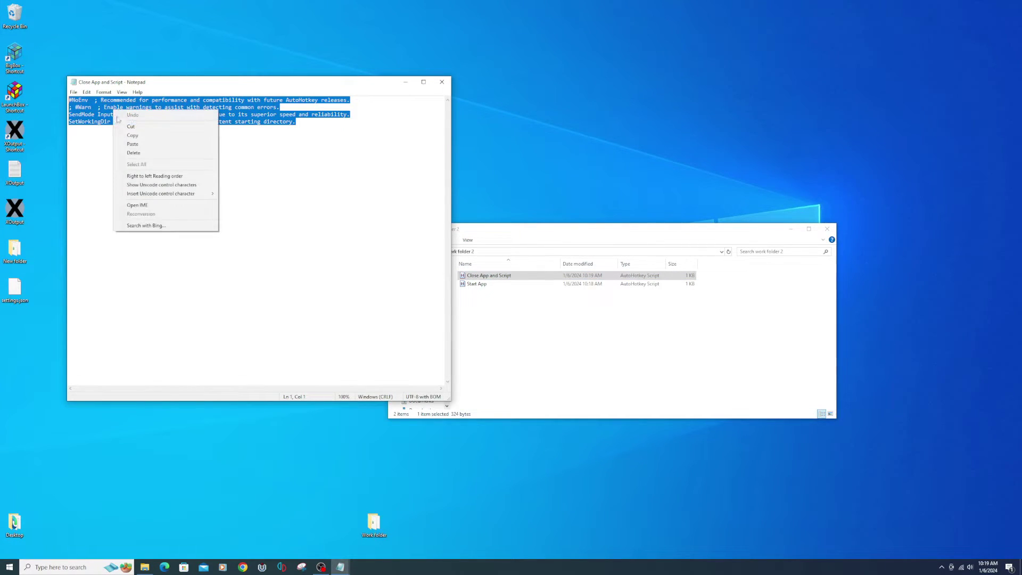
pyautogui.click(131, 143)
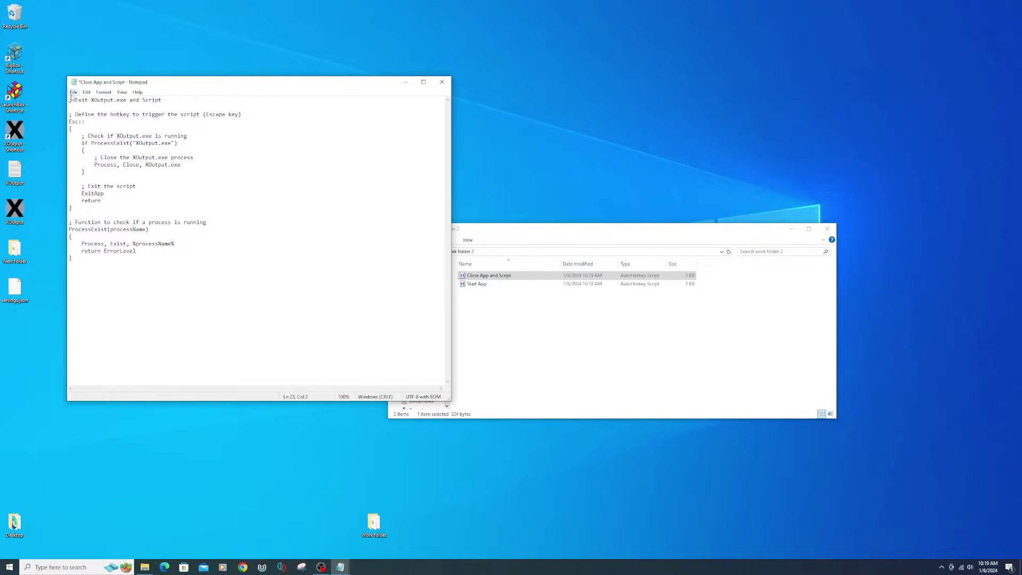
pyautogui.click(73, 93)
pyautogui.click(87, 127)
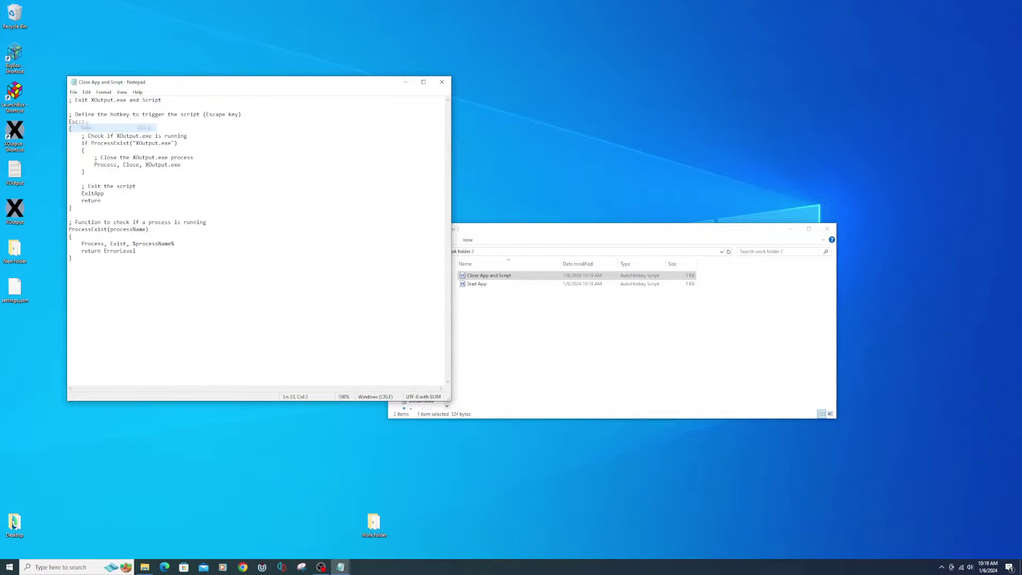
pyautogui.click(442, 81)
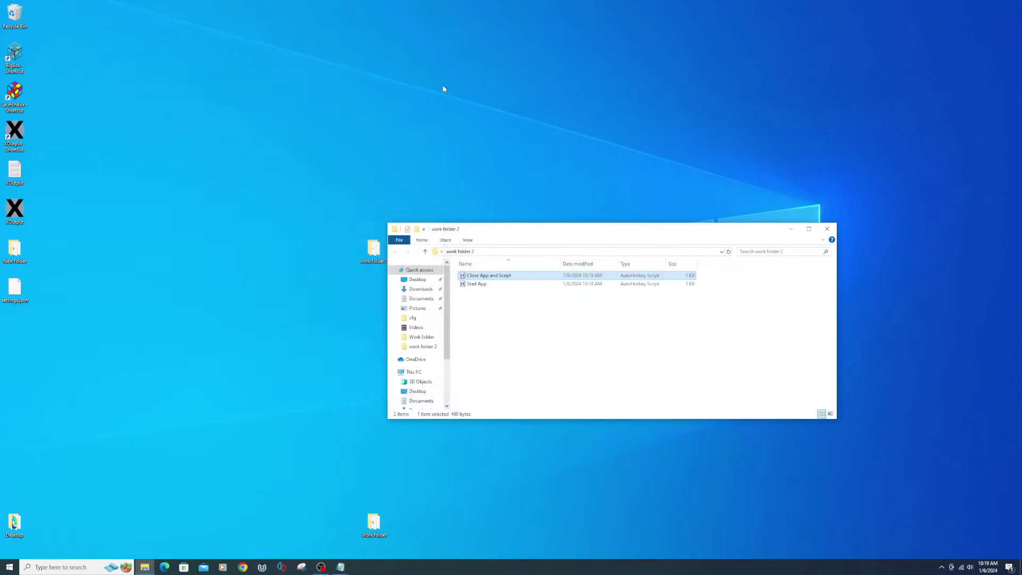
# - Compile both AutoHotkey scripts, Close App and Script and Start App, into executables
pyautogui.click(503, 311)
pyautogui.moveTo(497, 308); pyautogui.dragTo(463, 275)
pyautogui.rightClick(464, 276)
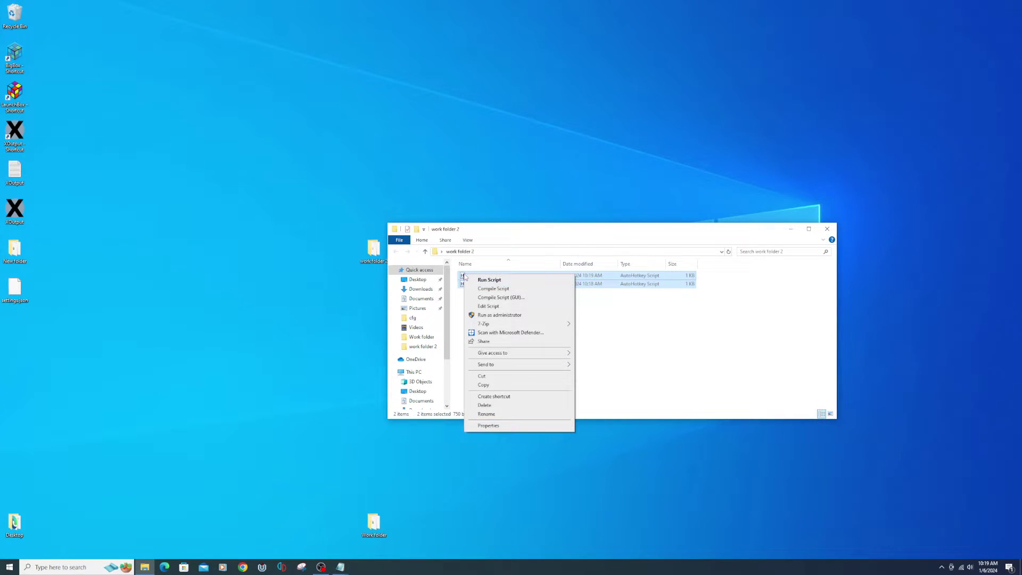
pyautogui.click(493, 289)
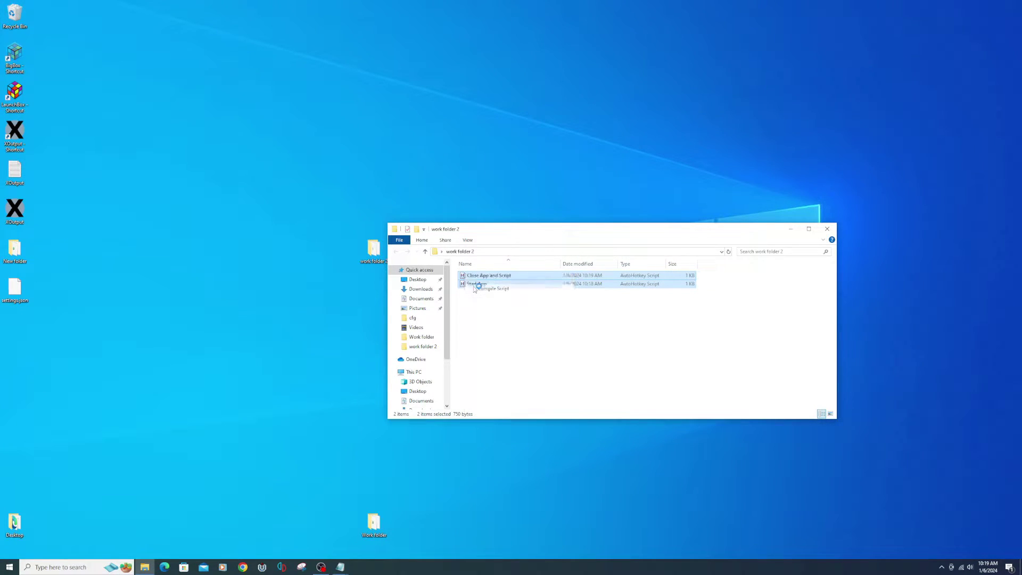
pyautogui.click(498, 325)
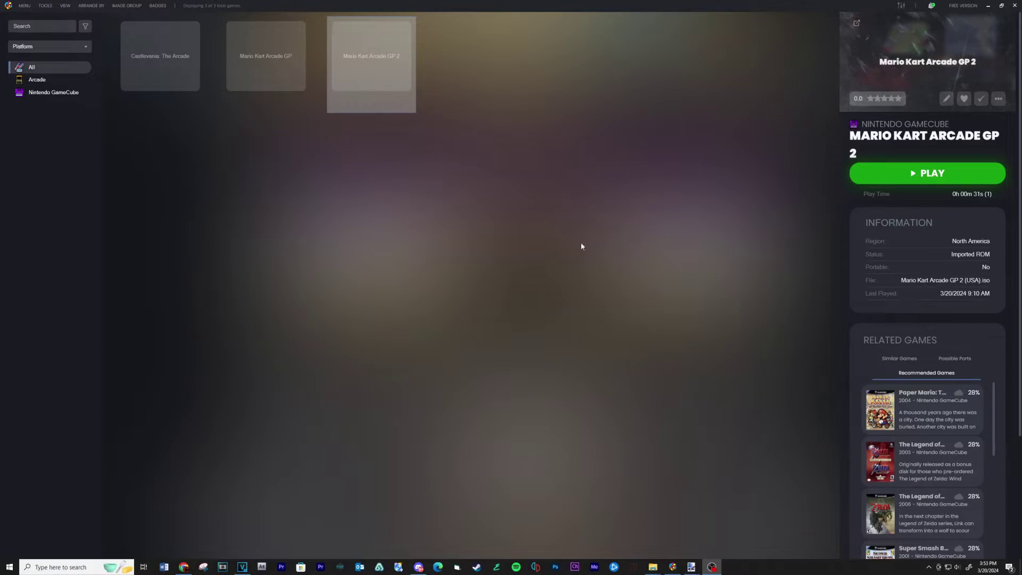
# - In LaunchBox, open the metadata editor for Mario Kart Arcade GP 2 and show its additional apps
pyautogui.rightClick(368, 82)
pyautogui.moveTo(333, 127)
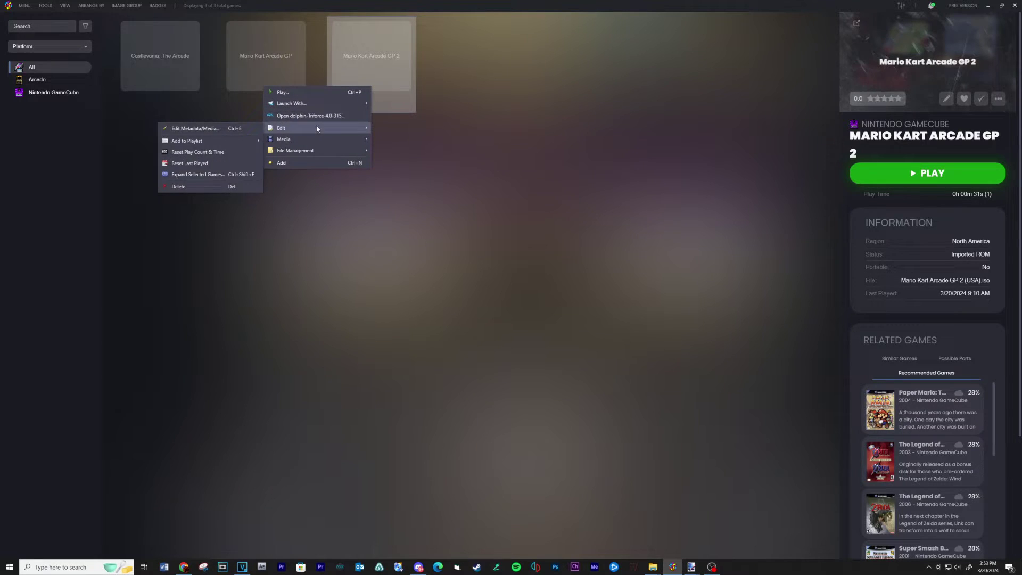
pyautogui.click(193, 127)
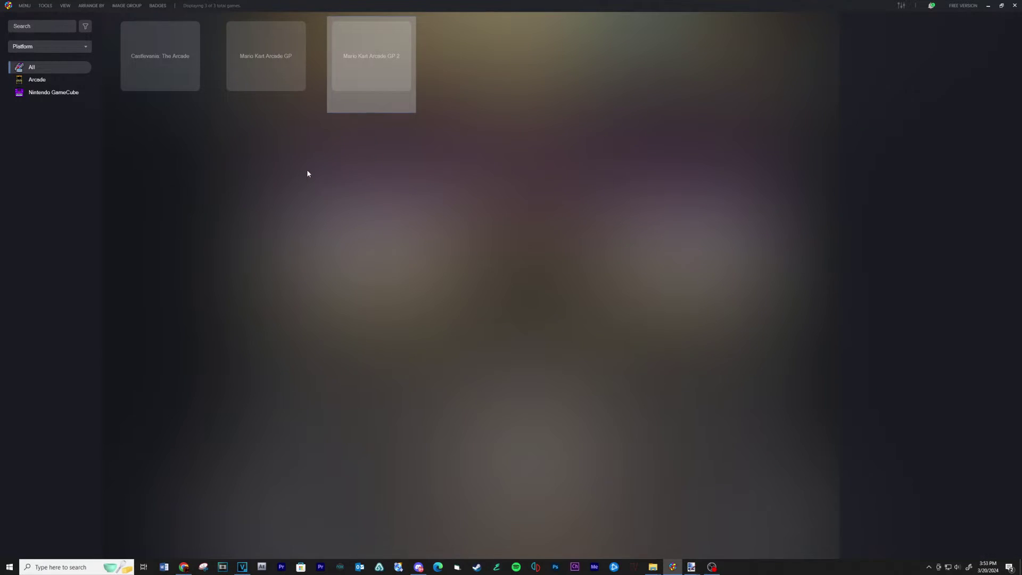
pyautogui.click(333, 215)
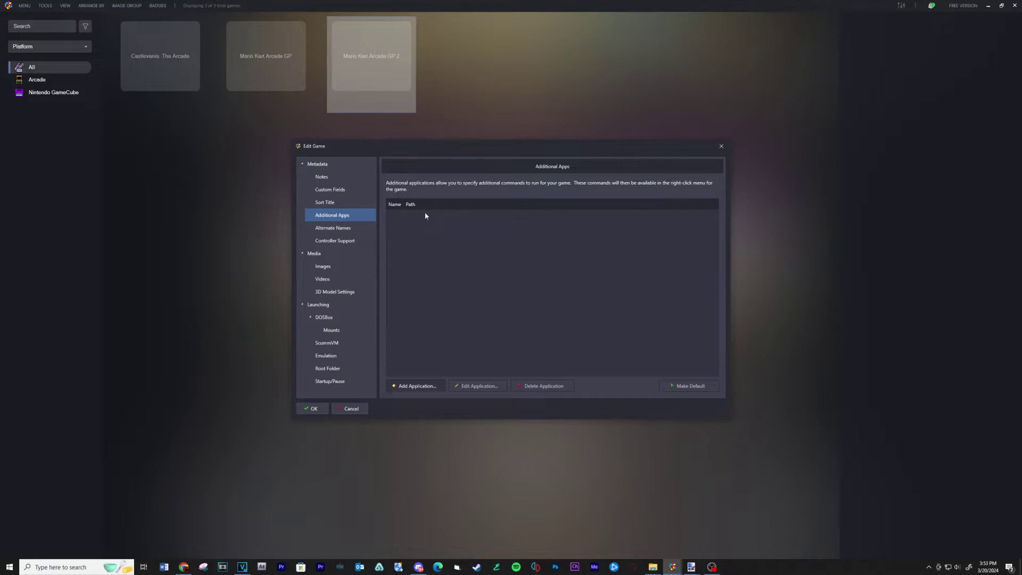
# - Add Start App.exe from the project's Auto hot key folder as an additional app, set to run automatically before the main application
pyautogui.click(418, 386)
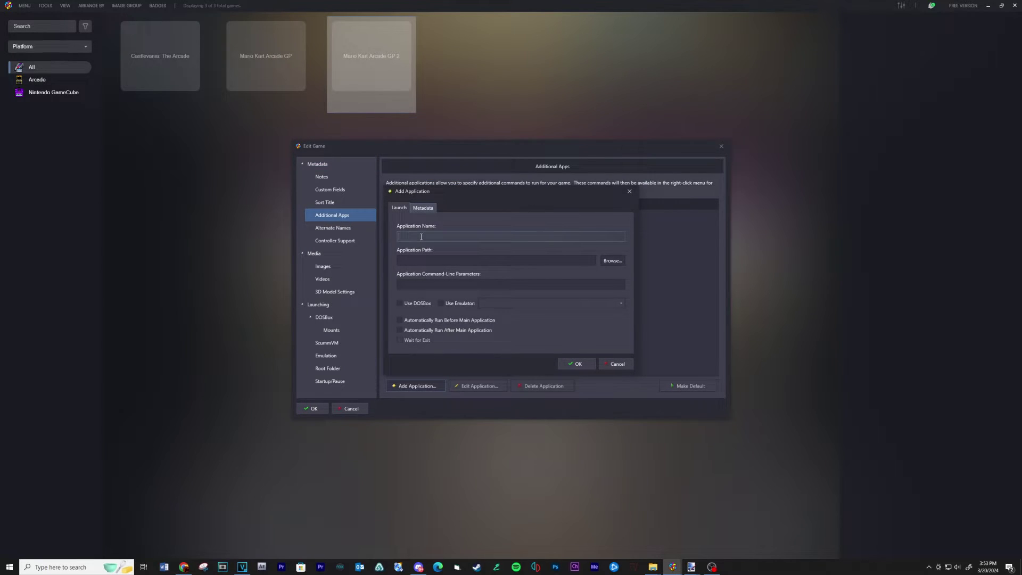
pyautogui.click(611, 260)
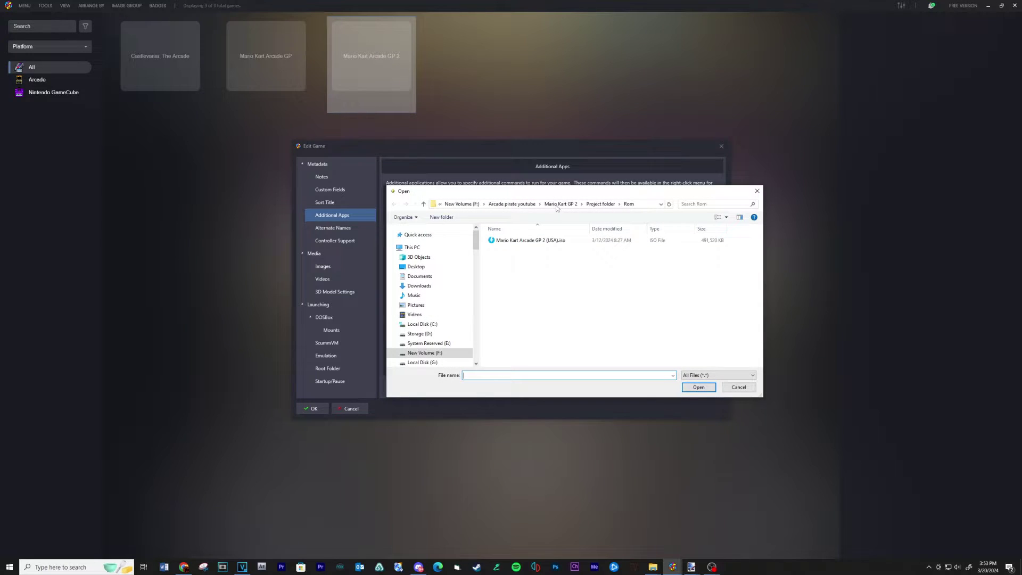
pyautogui.click(557, 205)
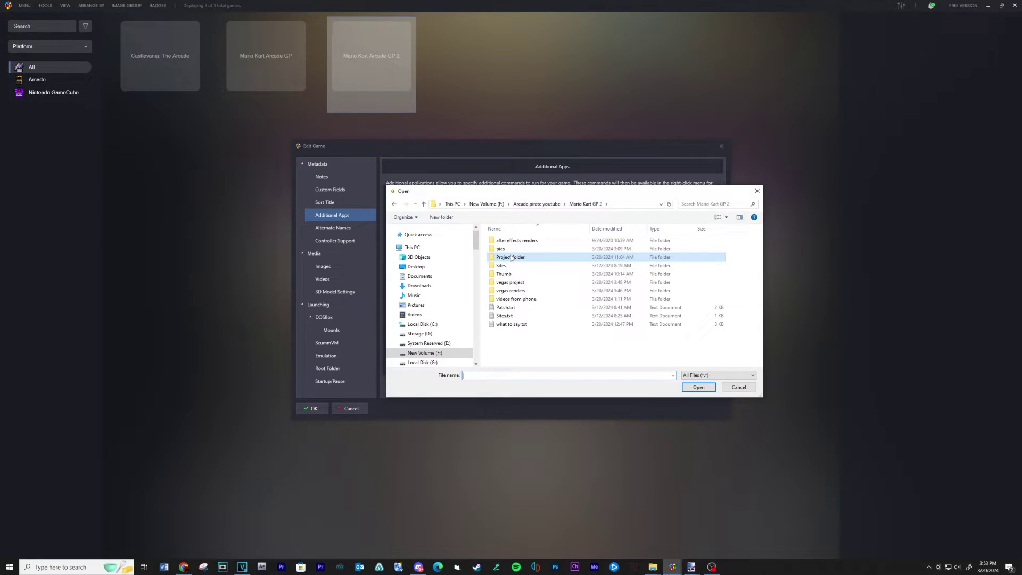
pyautogui.doubleClick(511, 258)
pyautogui.doubleClick(514, 243)
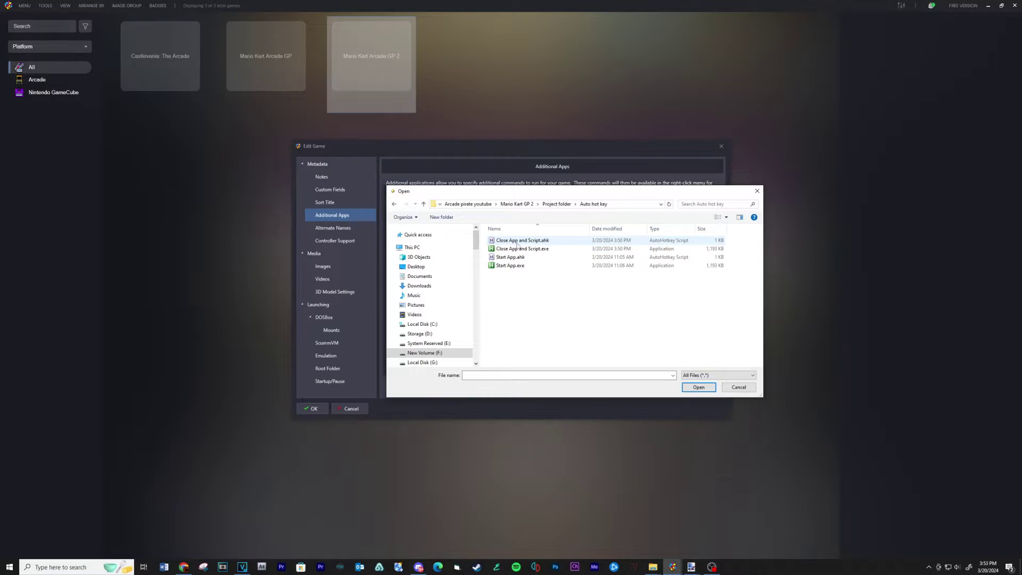
pyautogui.doubleClick(510, 265)
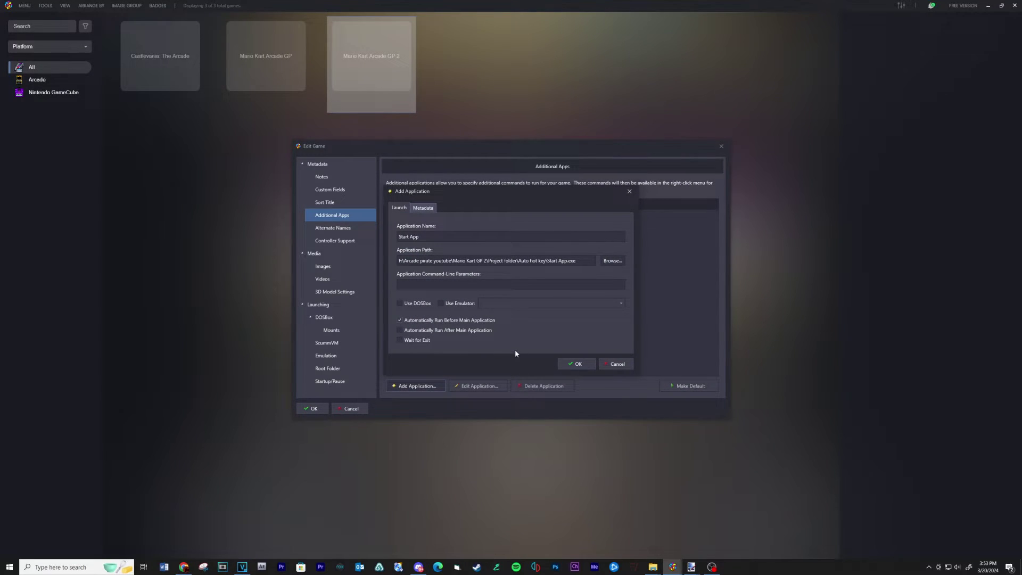
pyautogui.click(569, 366)
# - Add Close App and Script.exe from the Auto hot key folder as a second additional app and save the game's changes
pyautogui.click(405, 387)
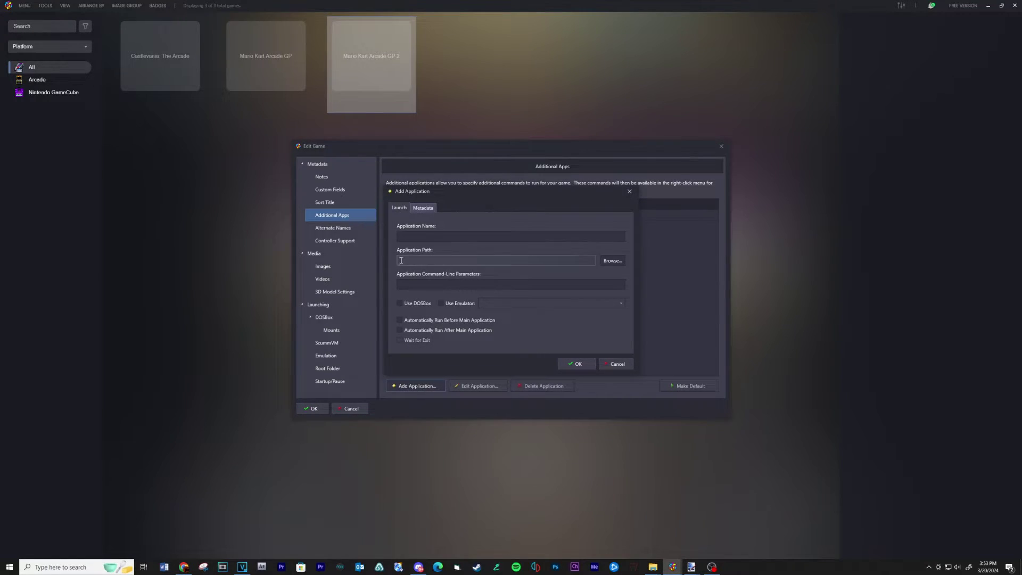
pyautogui.click(606, 262)
pyautogui.click(602, 204)
pyautogui.doubleClick(508, 248)
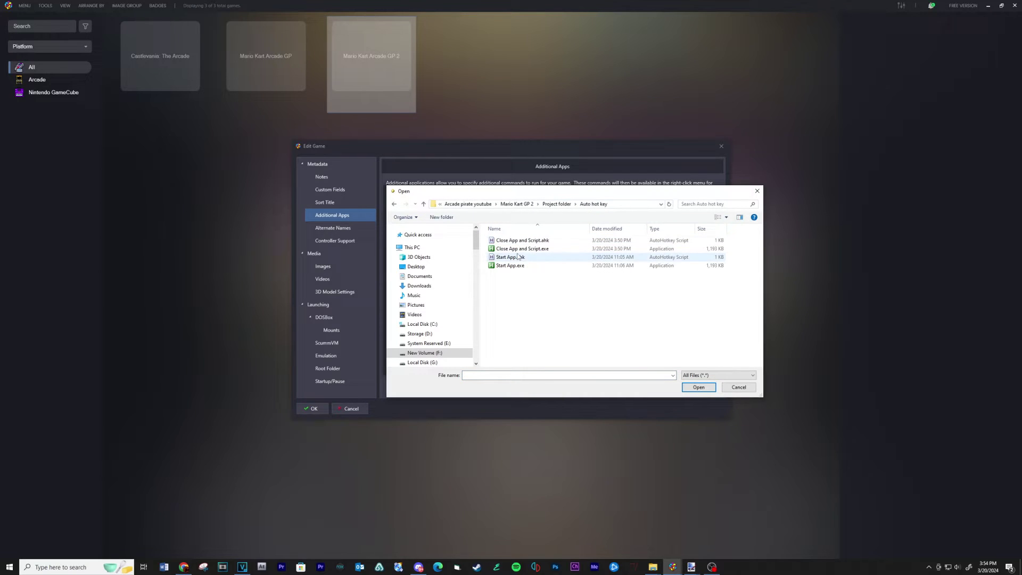
pyautogui.click(520, 249)
pyautogui.doubleClick(520, 249)
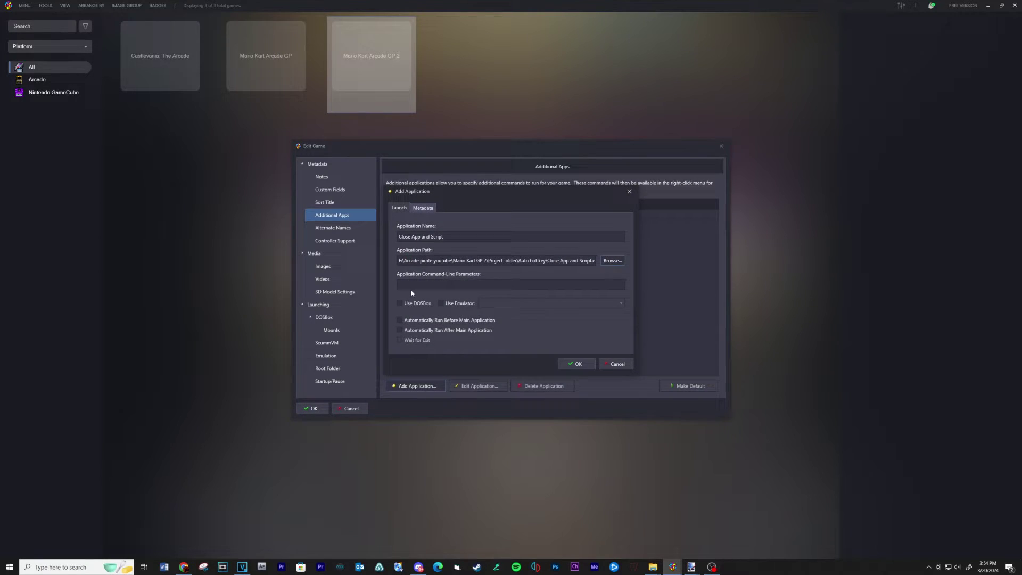
pyautogui.click(578, 365)
pyautogui.click(314, 410)
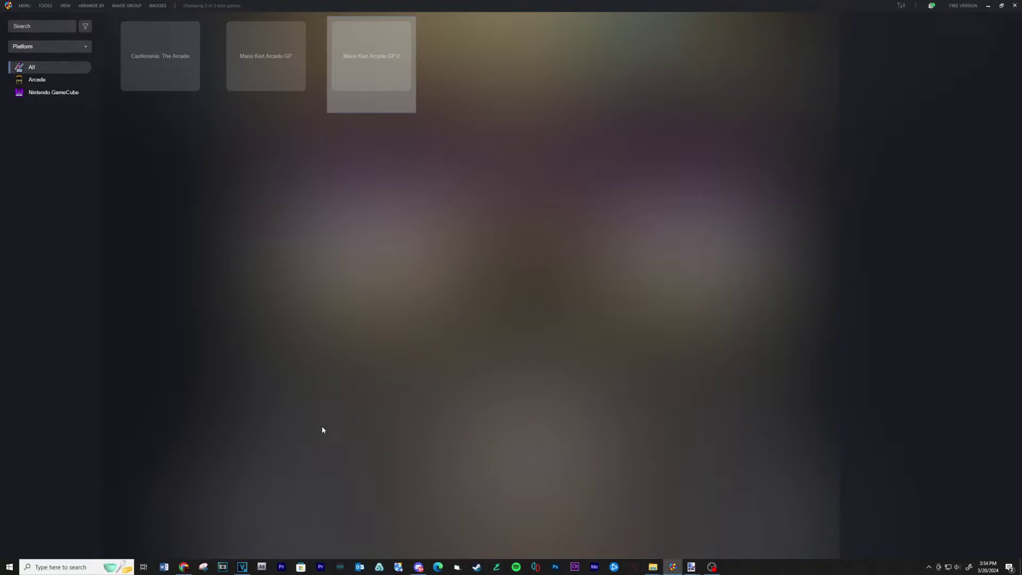